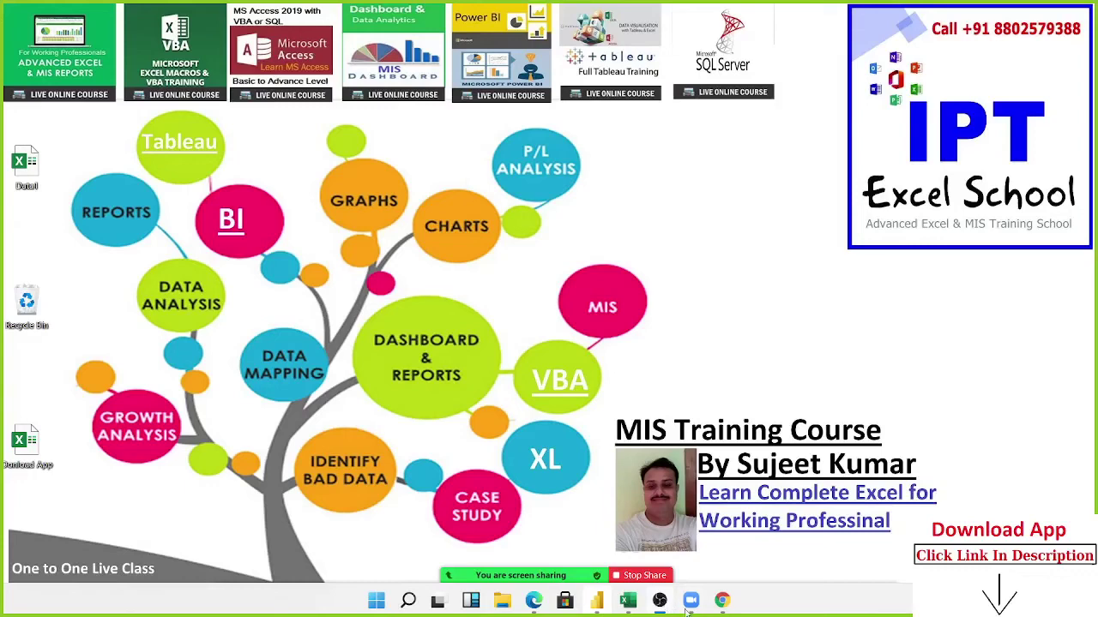
Copy the 20 from C5, test-paste it into D5, then undo so D5 keeps 30.
left_click(639, 609)
left_click(297, 334)
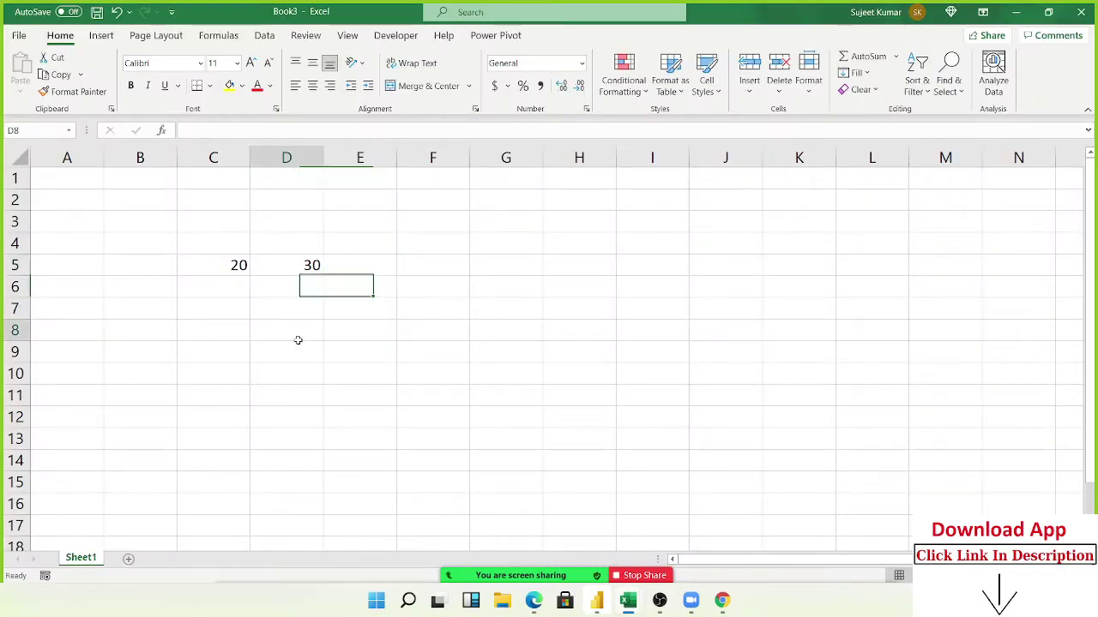
left_click(216, 267)
key("ctrl+c")
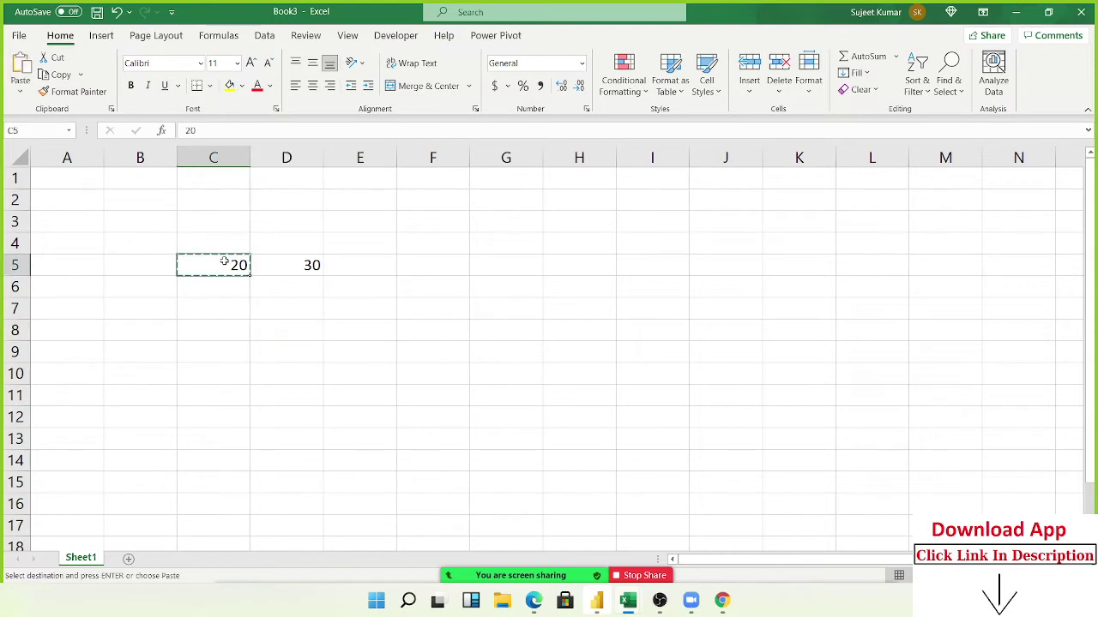
left_click(296, 264)
key("ctrl+v")
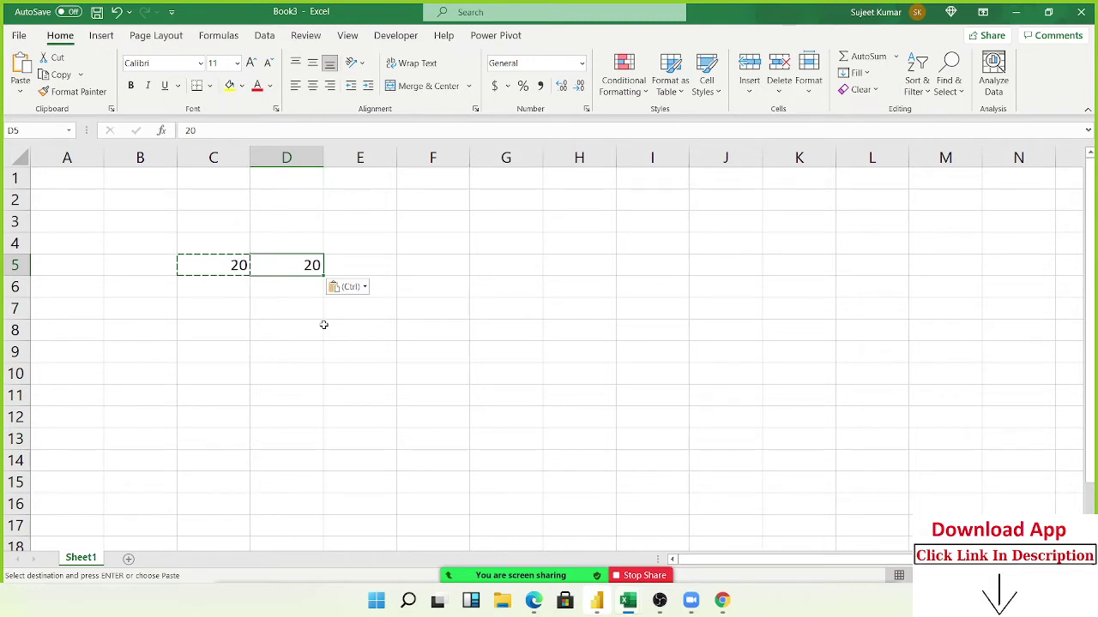
key("ctrl+z")
Paste Special into D5 with the Add operation to make 50, then add a blank Sheet2.
right_click(296, 268)
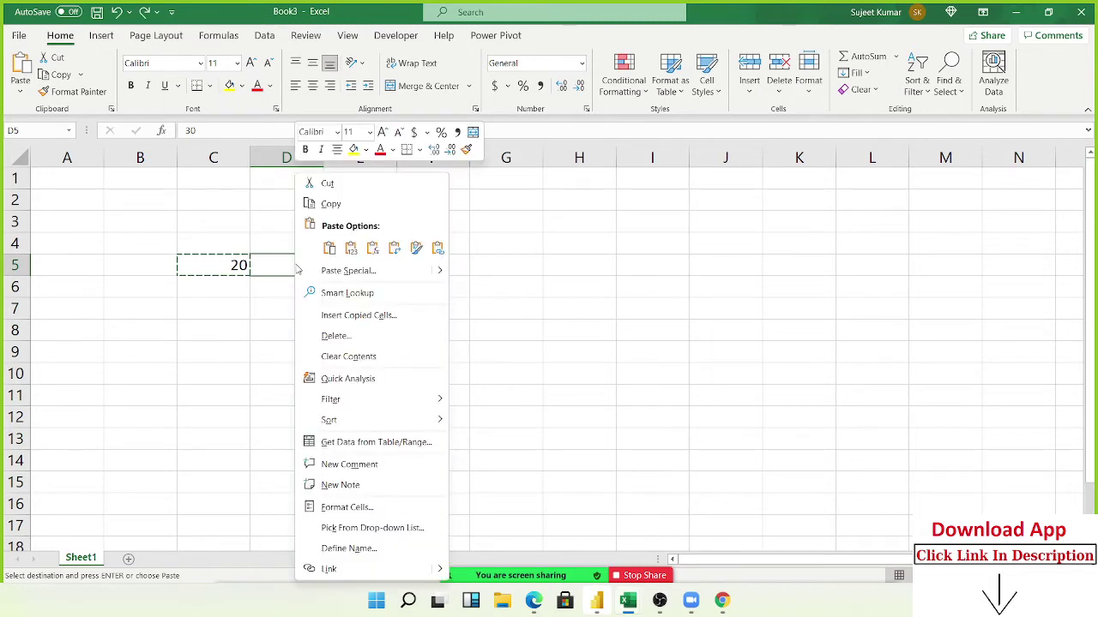
left_click(348, 270)
mouse_move(336, 144)
left_mouse_down()
mouse_move(733, 128)
mouse_move(829, 94)
left_mouse_up()
left_click(713, 252)
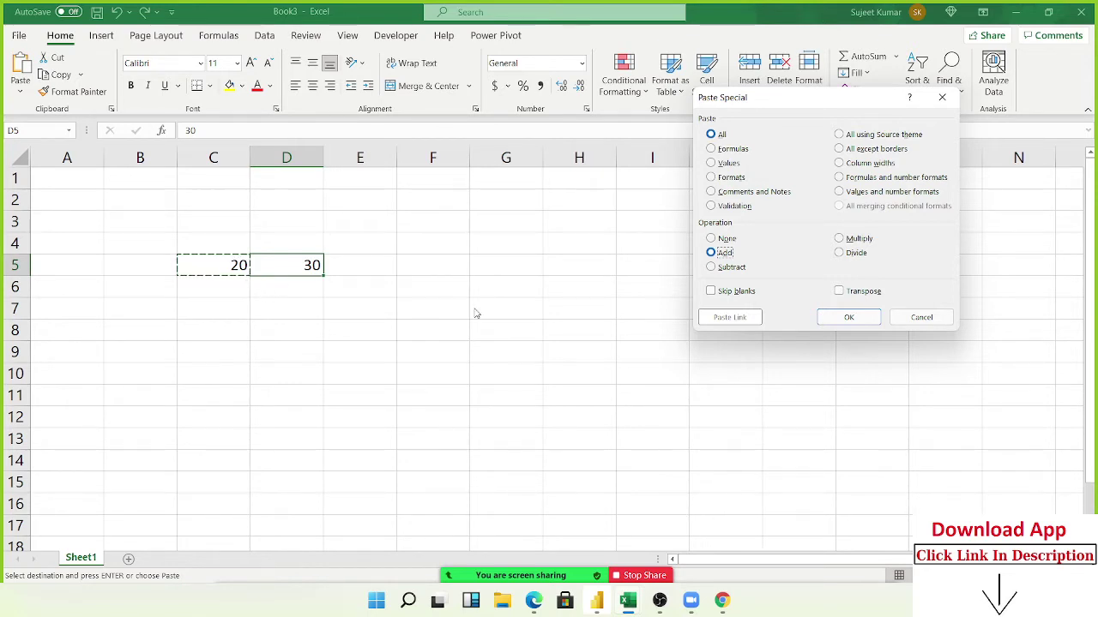
left_click(847, 317)
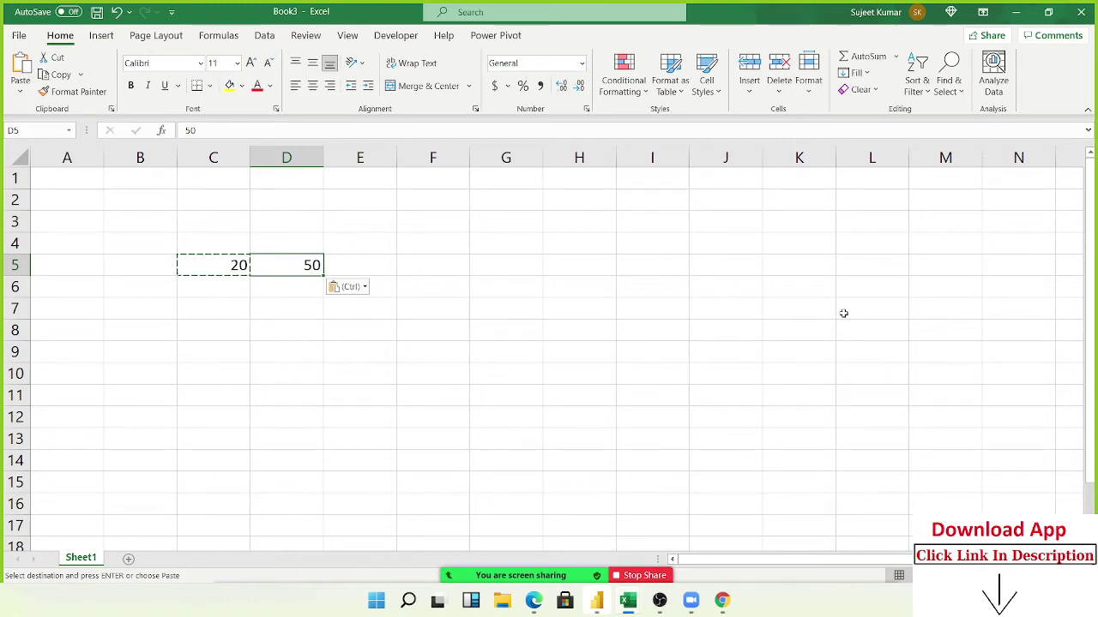
left_click(131, 560)
Enter 20% in B2, and enter 20 in C2 with Percent Style so it shows 2000%.
scroll(161, 286, "up", 2)
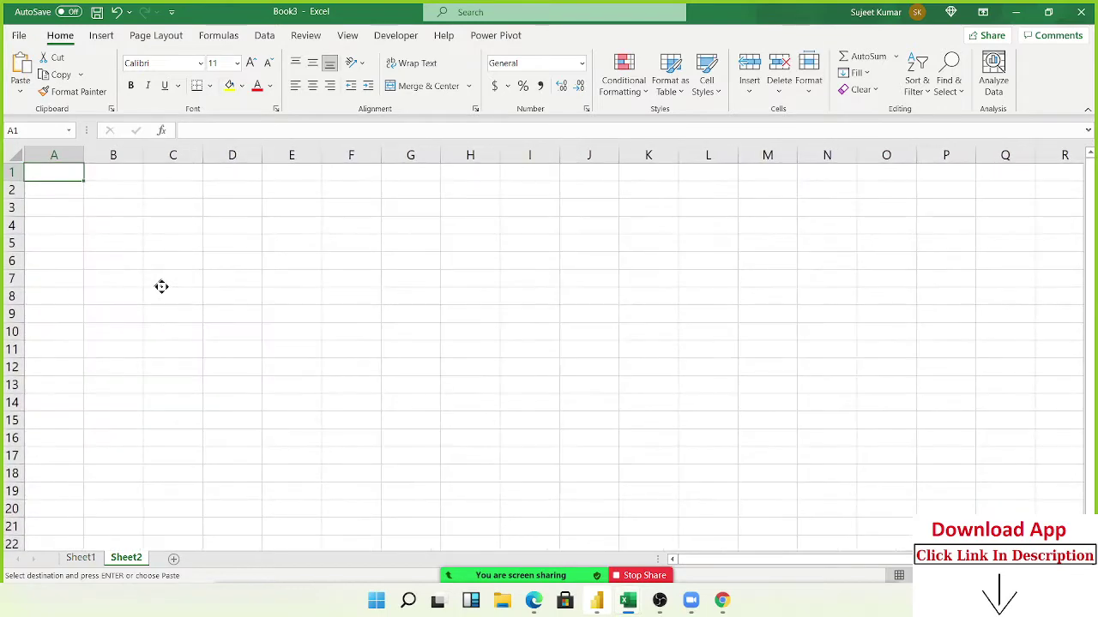
scroll(152, 272, "up", 2)
left_click(134, 186)
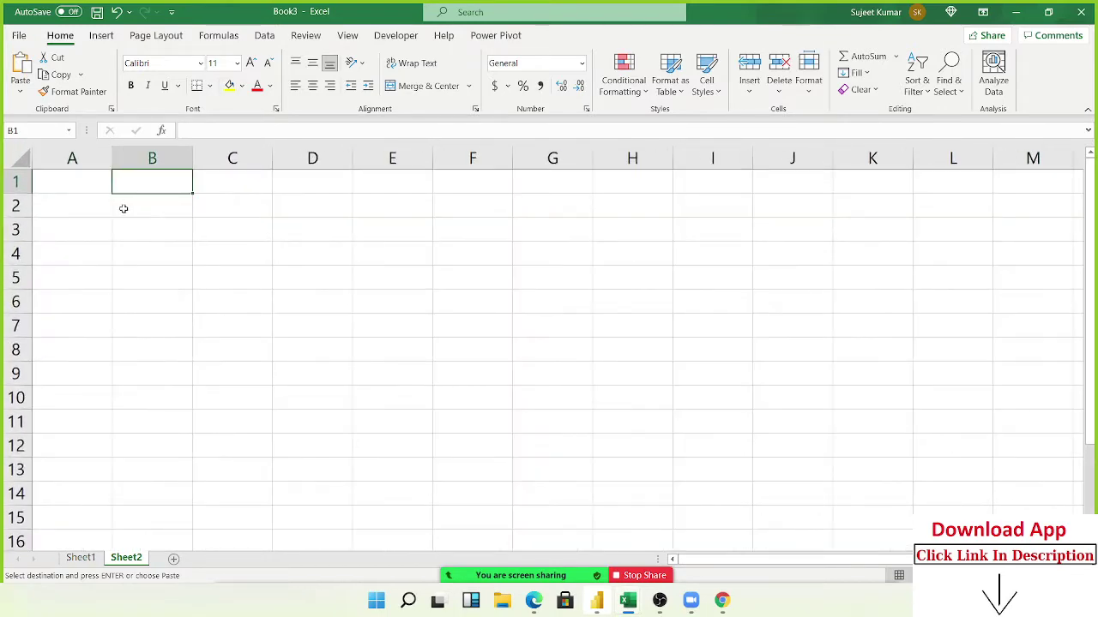
left_click(120, 210)
type("20")
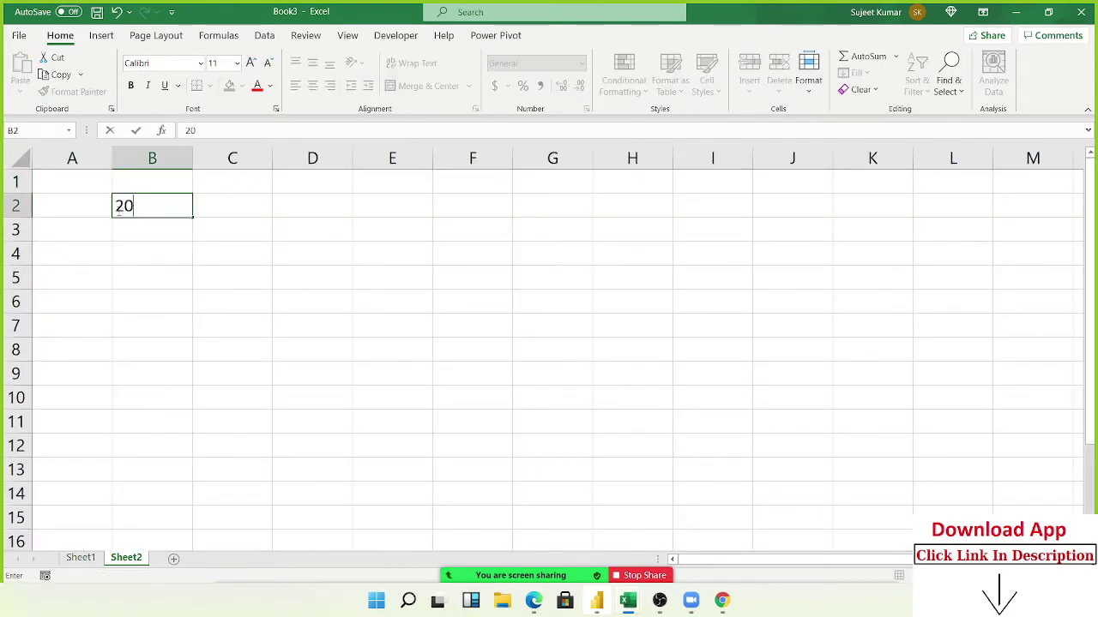
type("%")
key("Return")
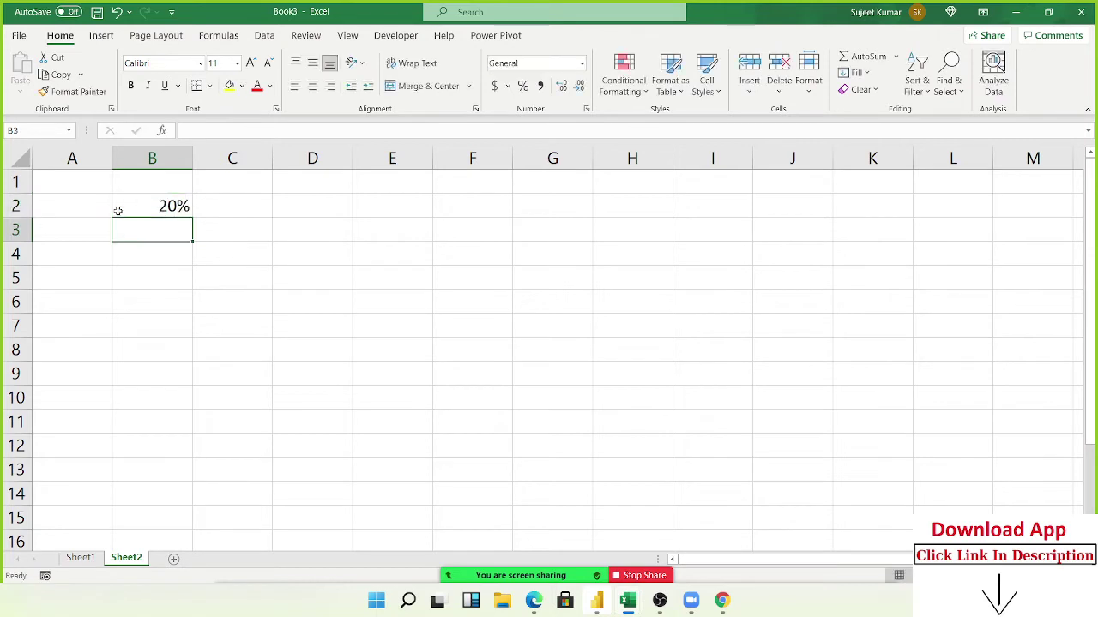
key("Up")
key("Right")
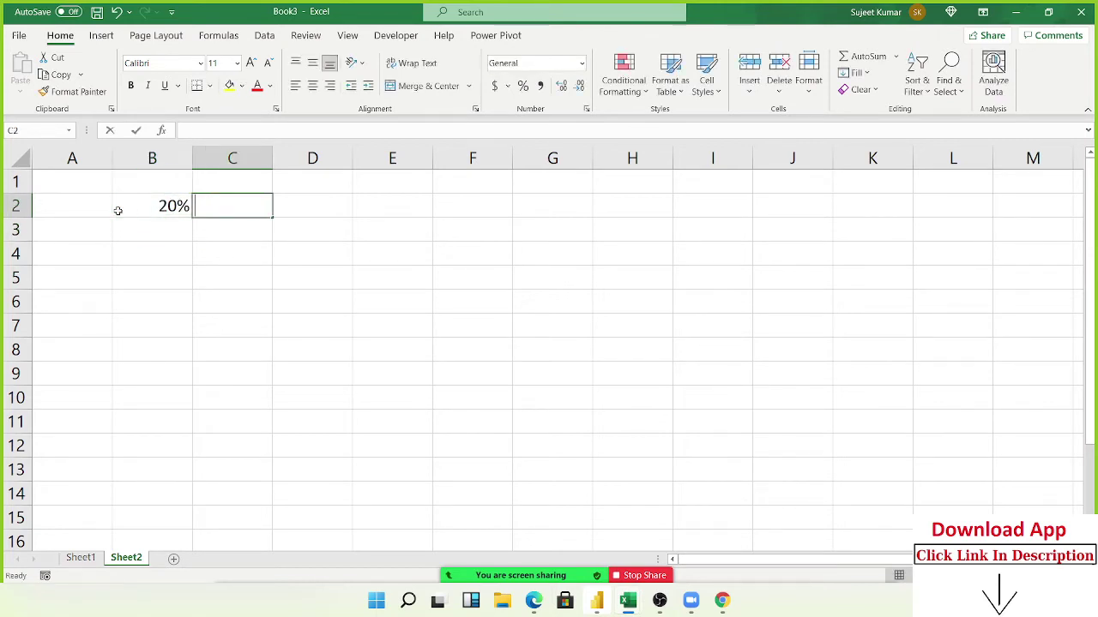
type("20")
key("Return")
key("Up")
left_click(522, 85)
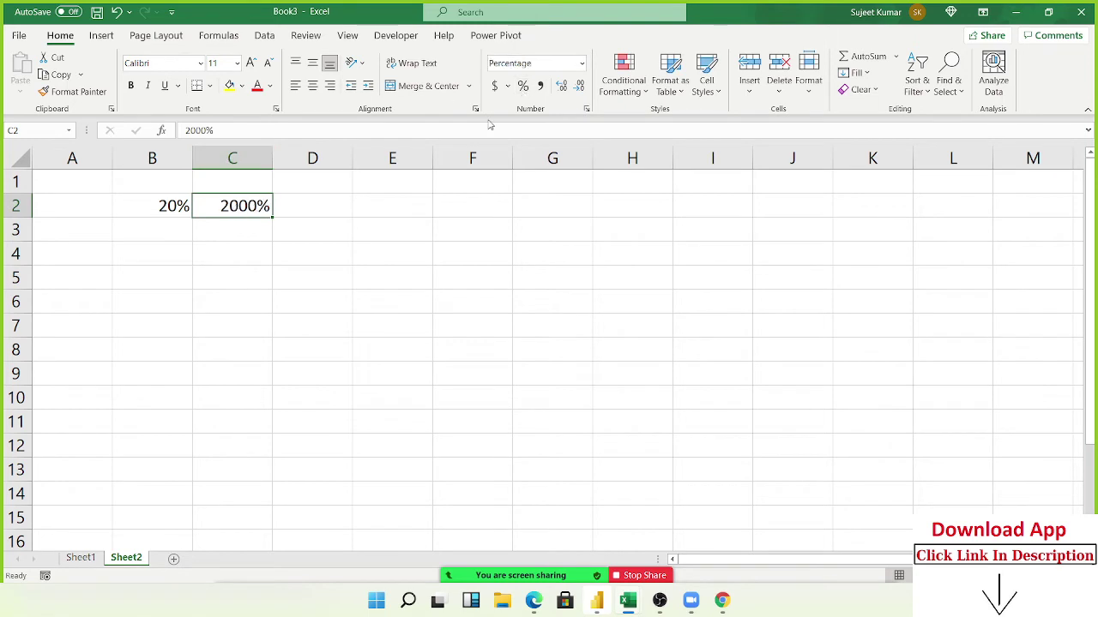
Add the note 1=100% in C3, and enter 0.2 in D2 formatted as 20%.
left_click(252, 228)
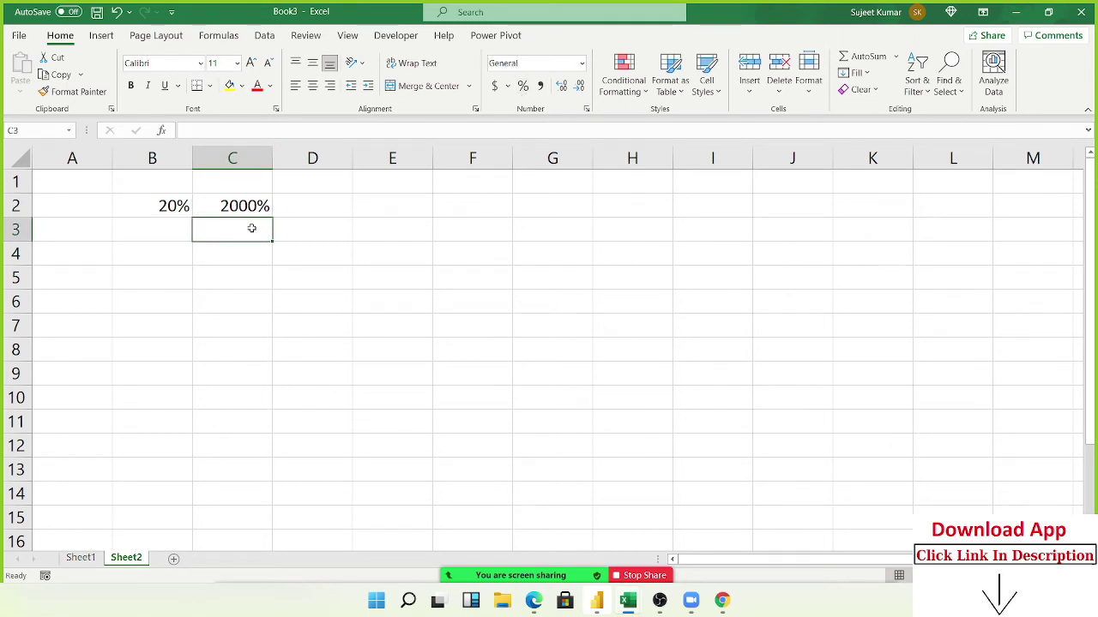
type("1=")
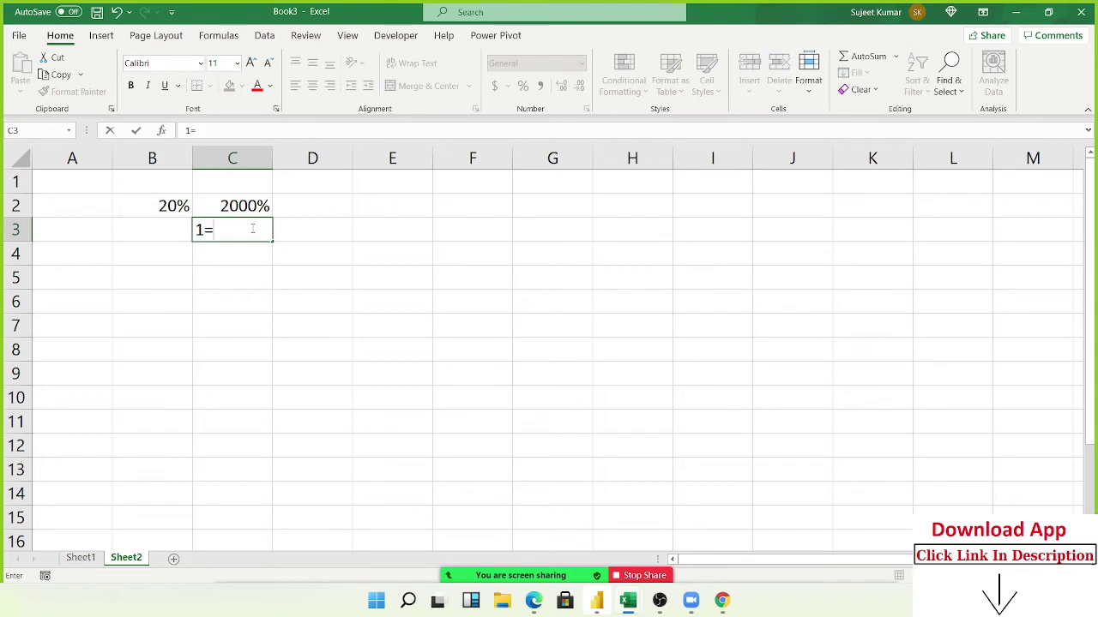
type("100%")
key("Return")
key("Up")
key("Up")
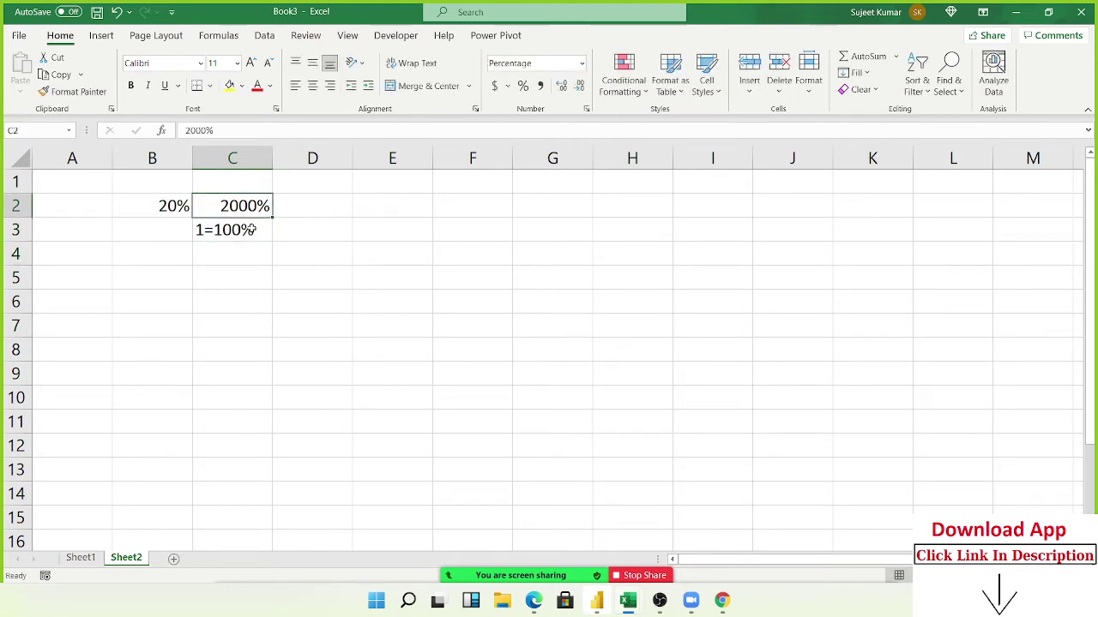
key("Right")
type("0.2")
key("Return")
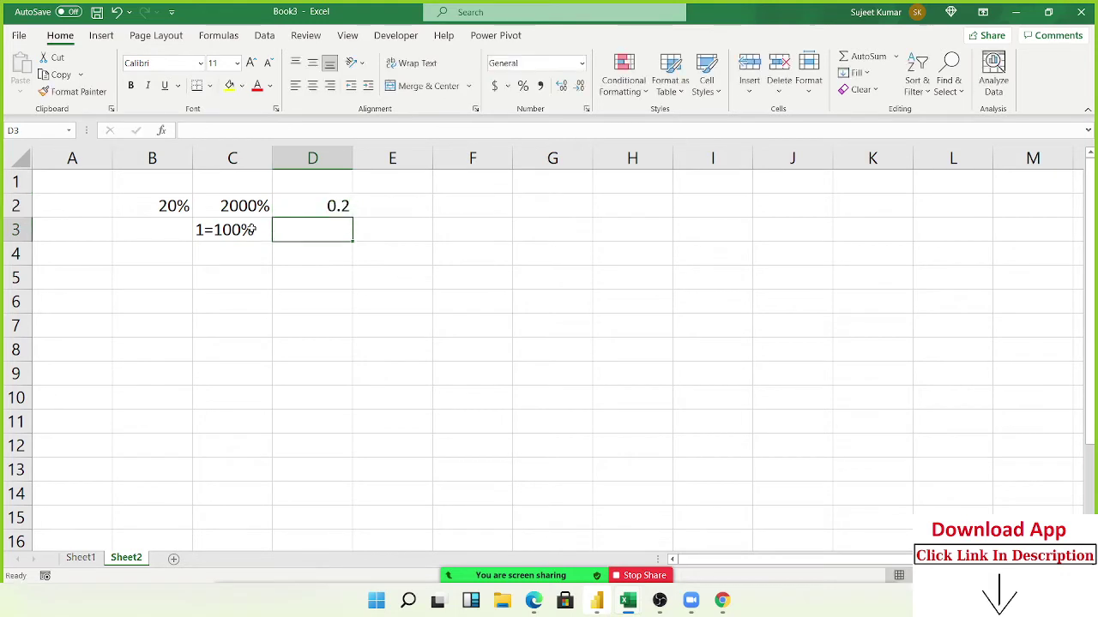
key("Up")
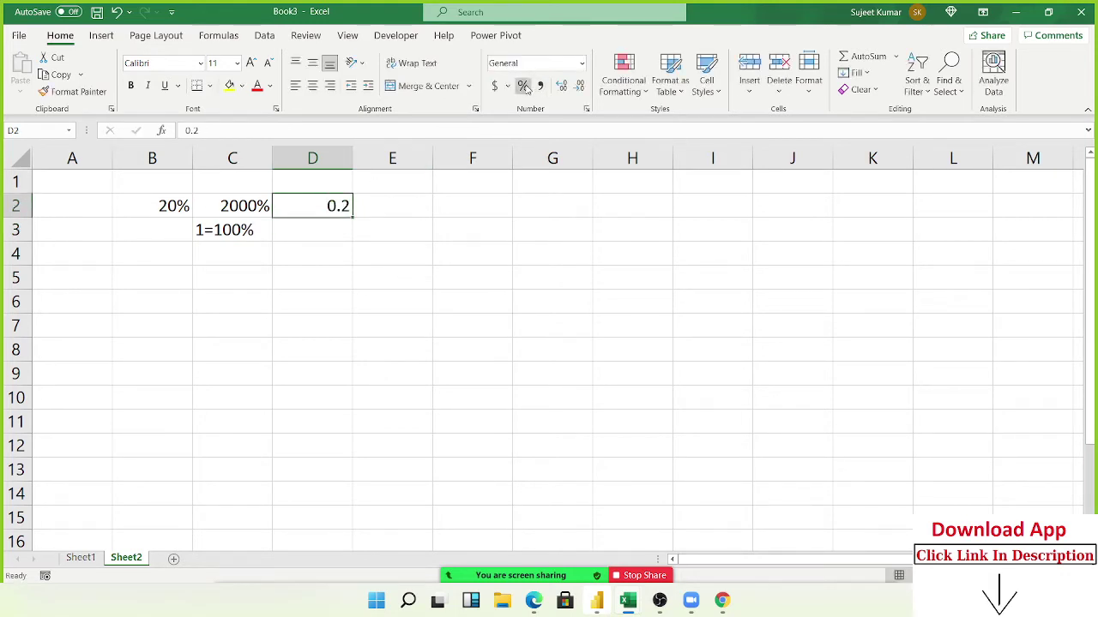
left_click(523, 87)
Label A4 with % and start a RANDBETWEEN formula in A5.
left_click(46, 254)
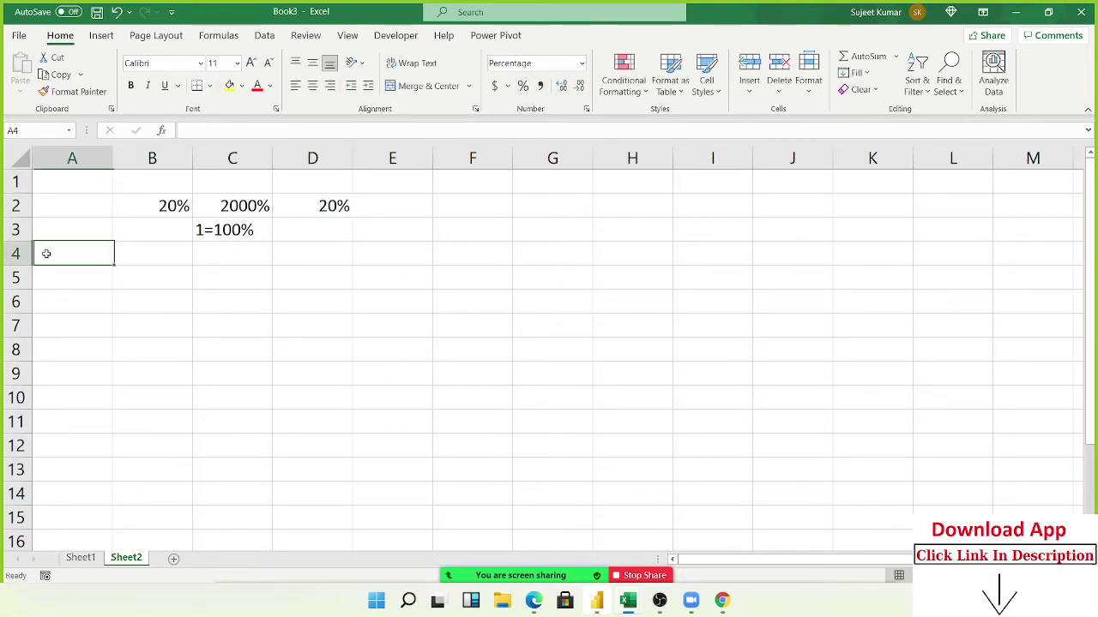
type("%")
key("Return")
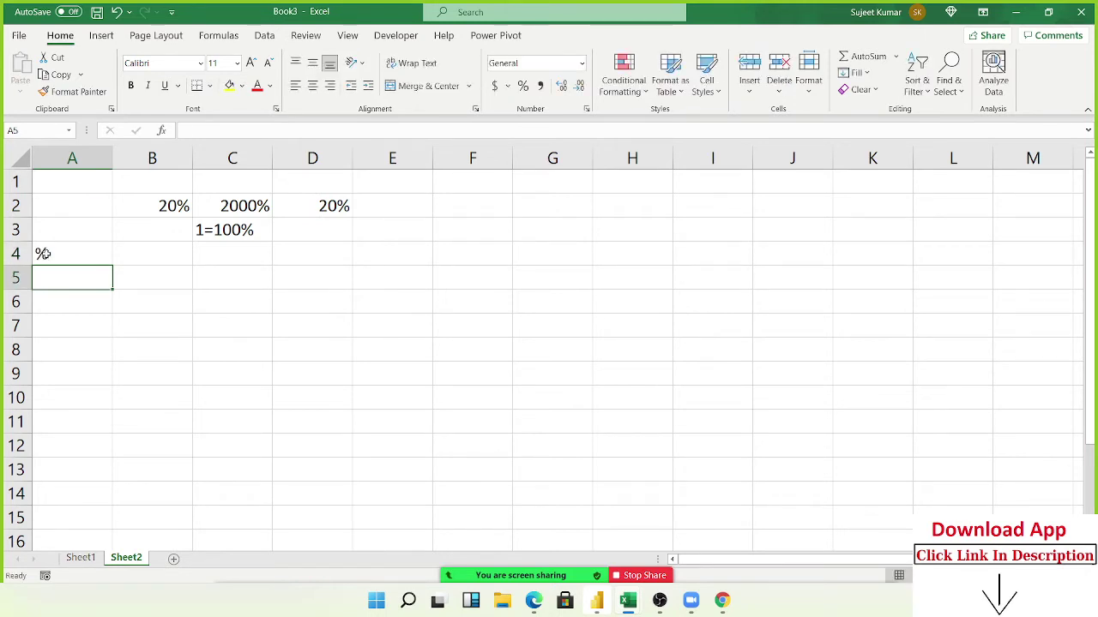
type("=ra")
key("Down")
key("Down")
Fill A5:F11 with =RANDBETWEEN(10,90) using Ctrl+Enter.
key("Tab")
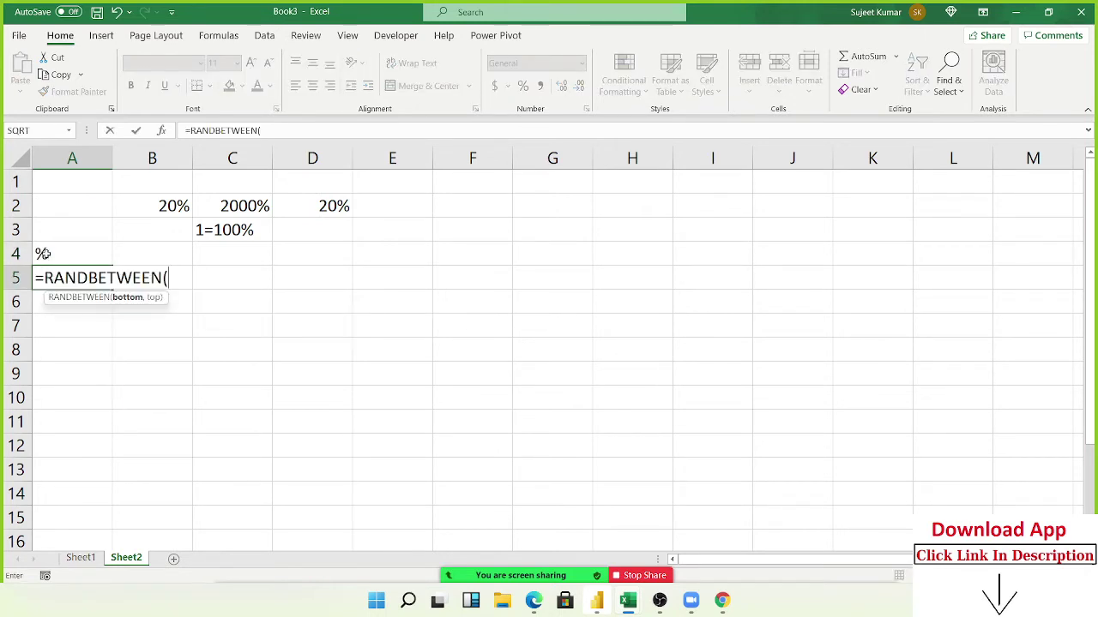
type("10,90")
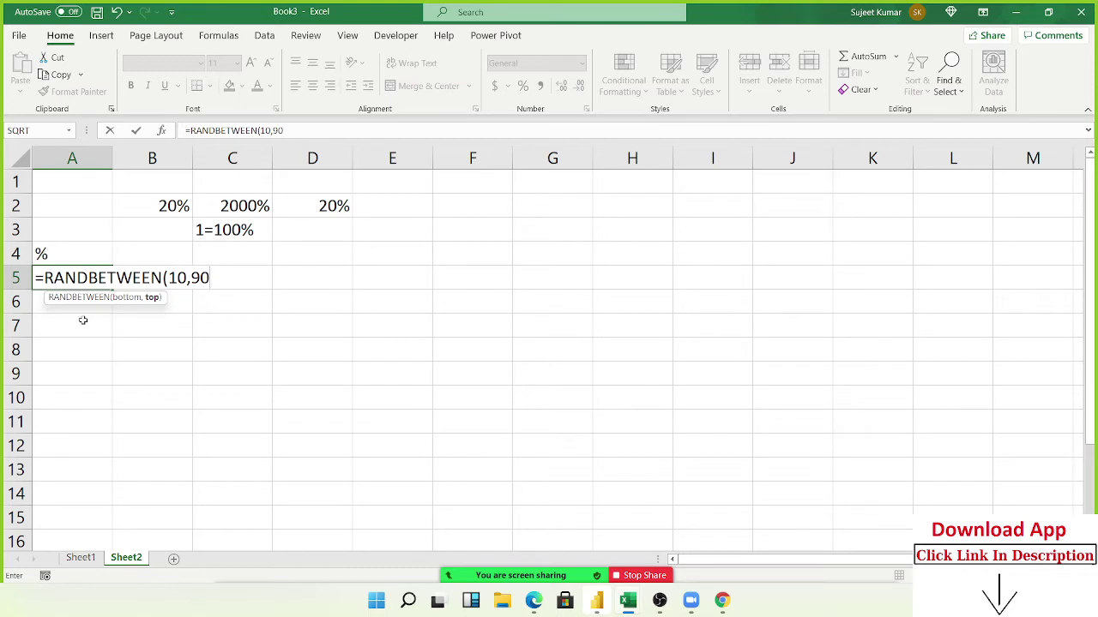
key("Return")
mouse_move(90, 279)
left_mouse_down()
mouse_move(280, 331)
mouse_move(472, 412)
left_mouse_up()
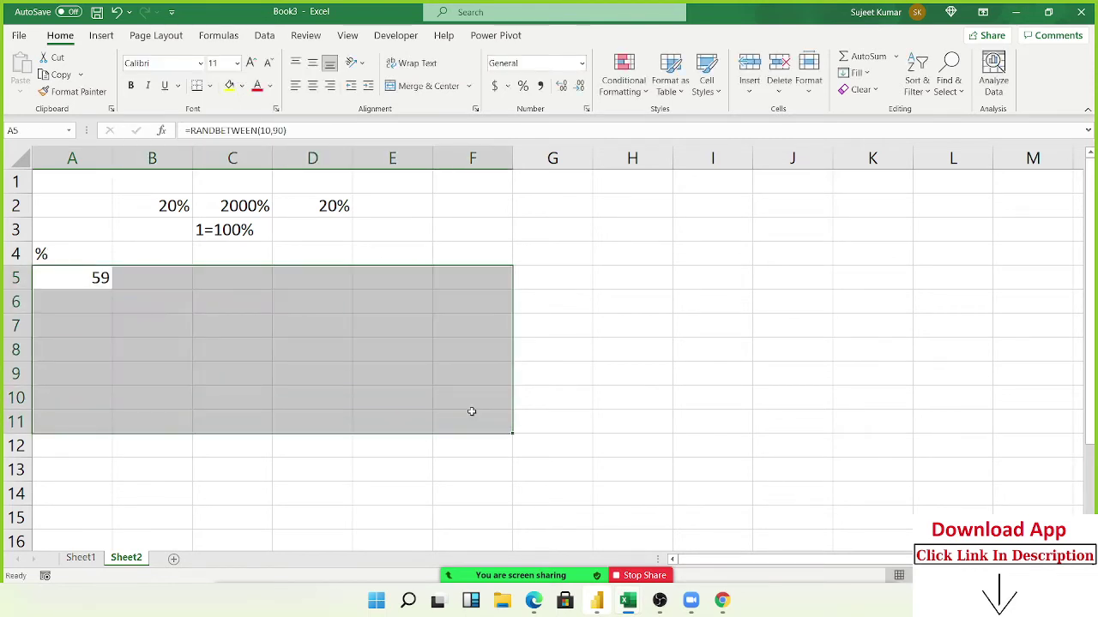
key("F2")
key("ctrl+Return")
Copy the A5:F11 grid, paste it back as values, and clear the copy marquee.
key("ctrl+c")
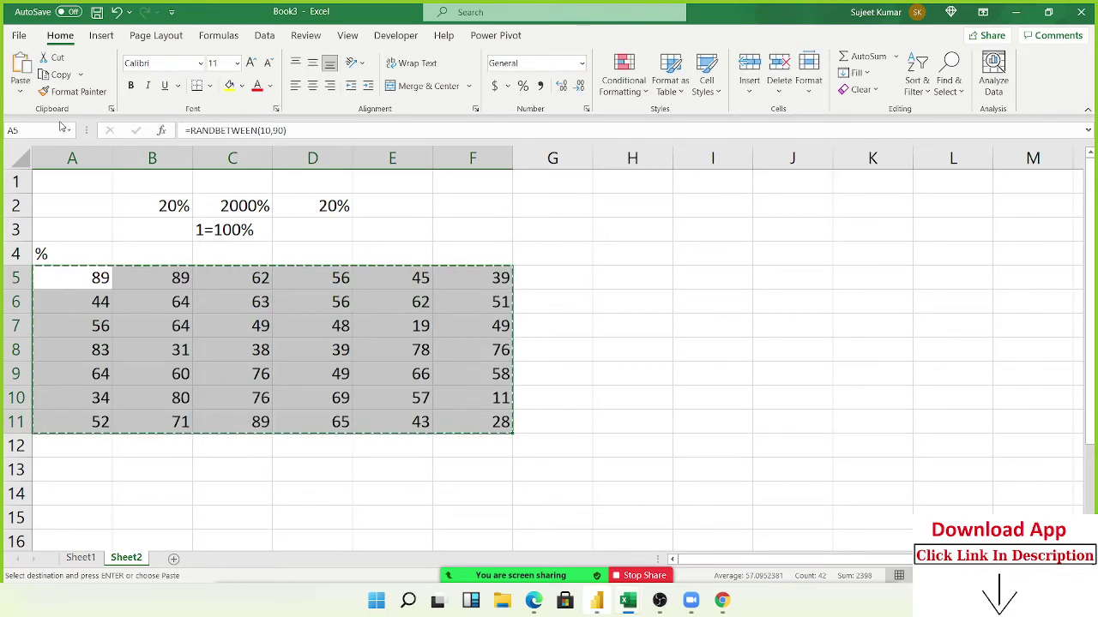
left_click(21, 89)
left_click(19, 202)
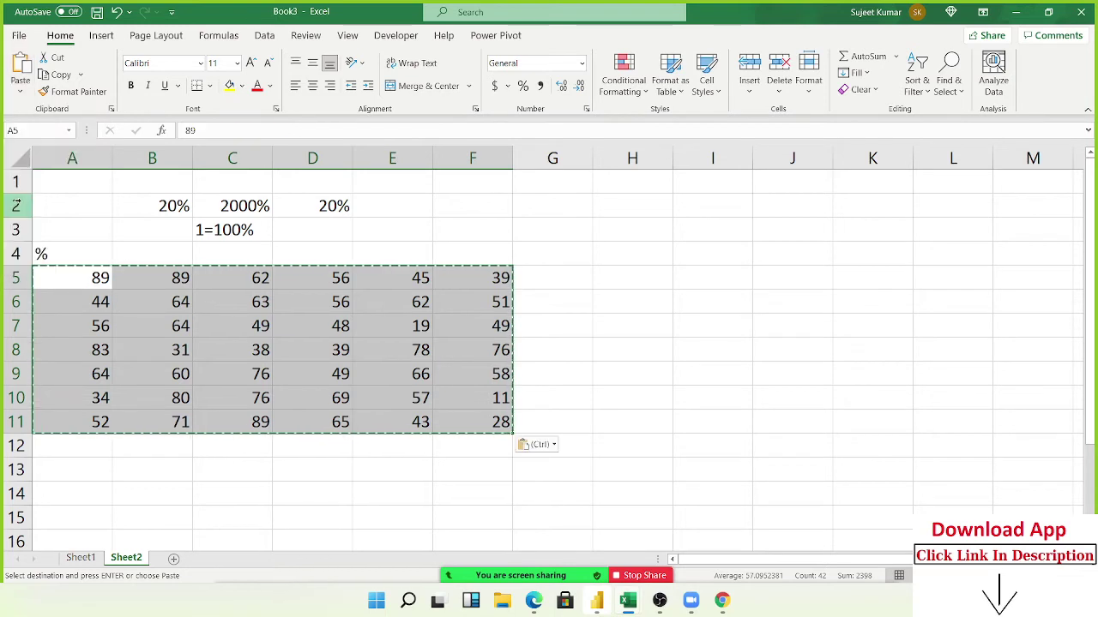
left_click(260, 326)
key("Escape")
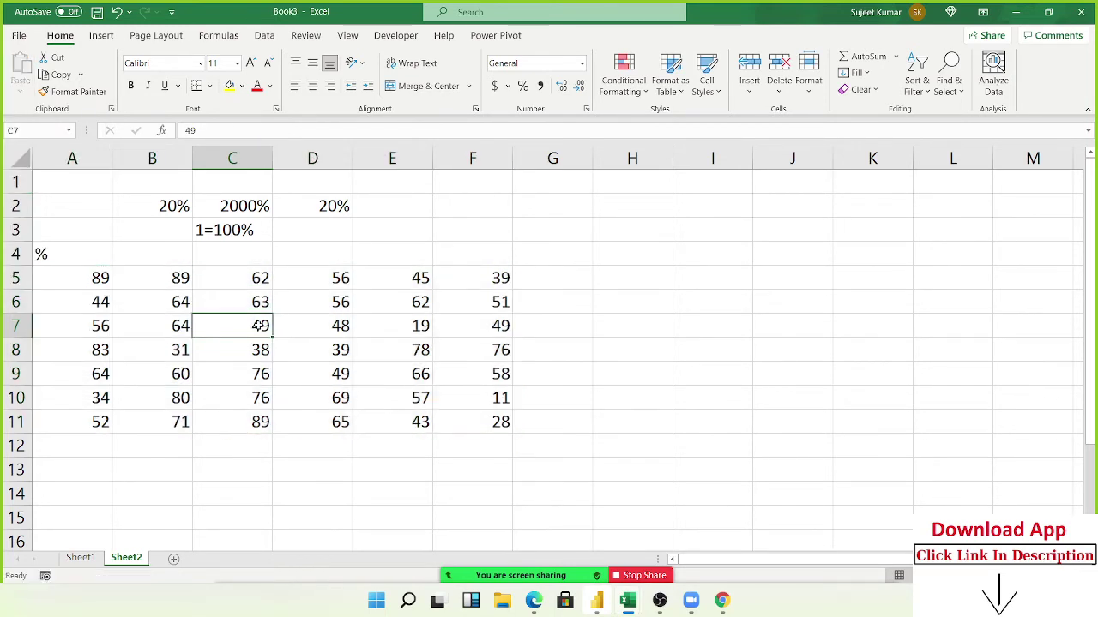
Enter 500 in G3 and 89% in H3, and put =G3*H3 in I3 giving 445.
left_click(589, 223)
type("5")
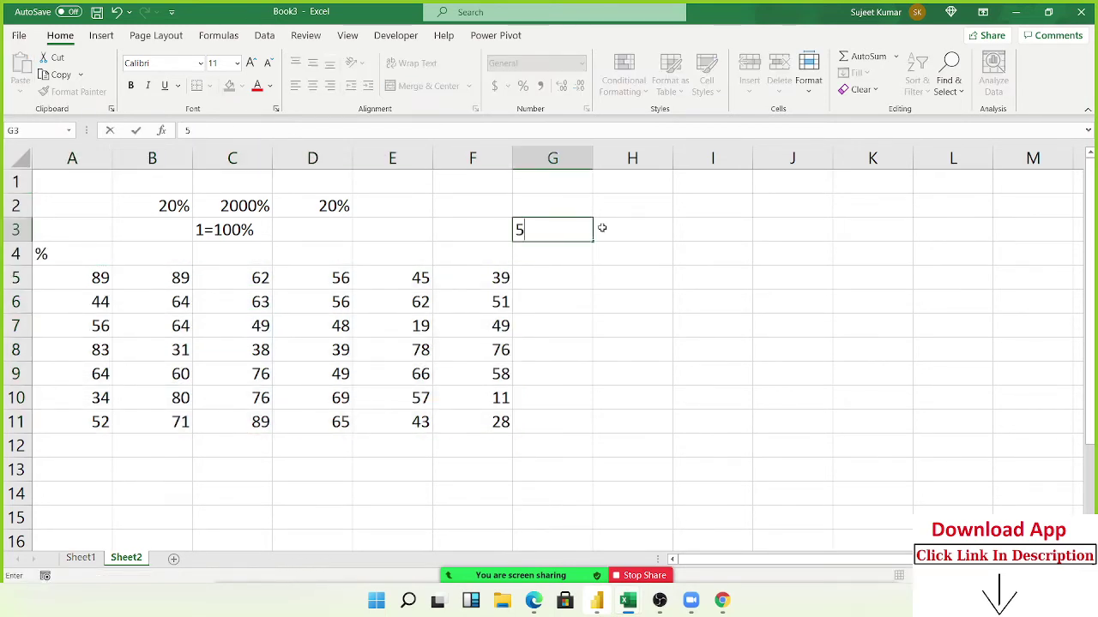
type("00")
left_click(602, 228)
type("89")
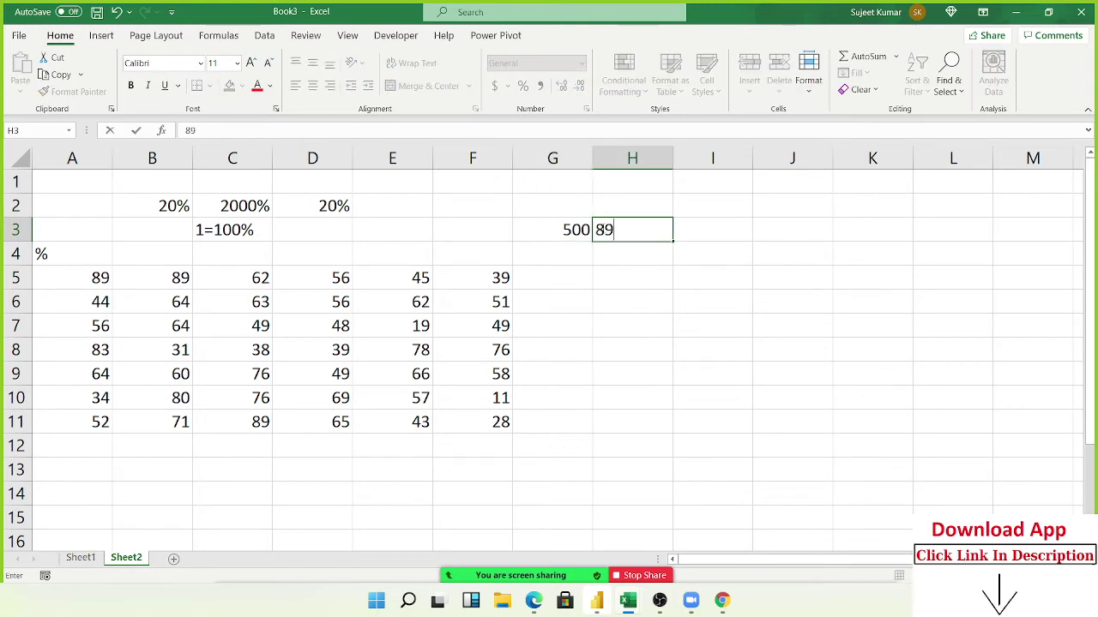
type("%")
key("Return")
left_click(602, 228)
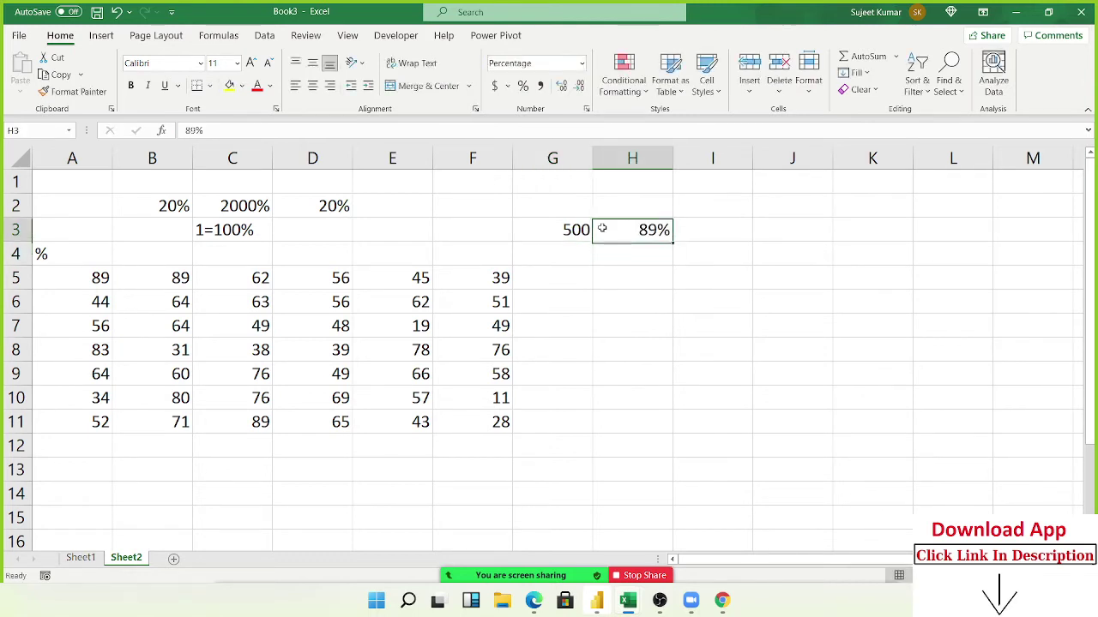
key("Right")
type("=")
key("Left")
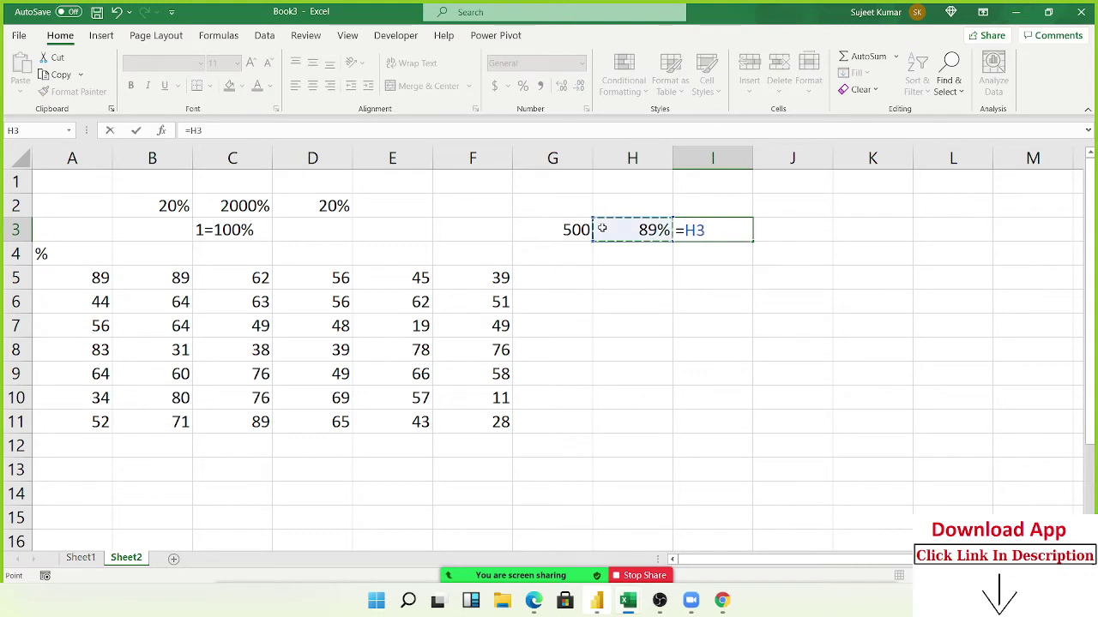
key("Left")
type("*")
key("Left")
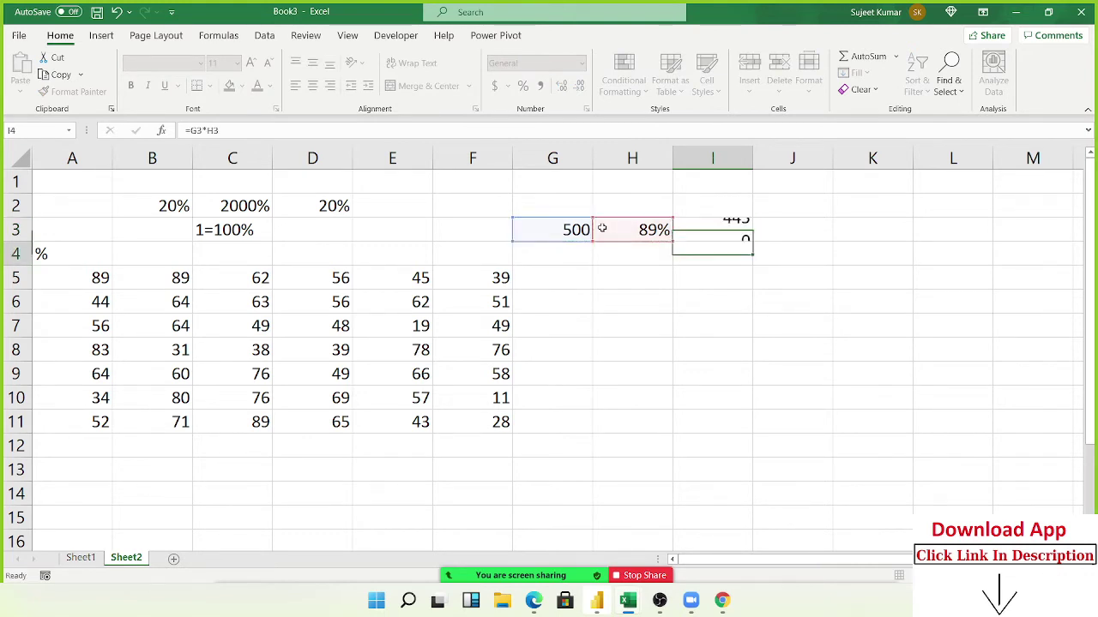
key("Return")
Enter 89 in H4 and an I4 formula multiplying G3 by H4, divided by 100.
key("Left")
type("89")
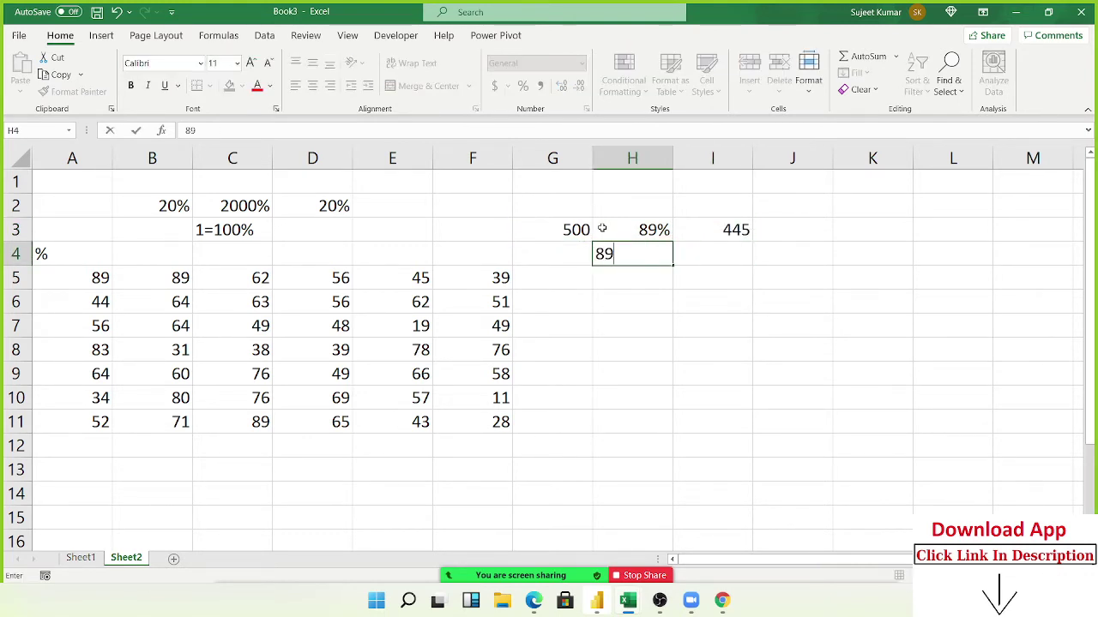
key("Tab")
type("=")
key("Left")
key("Left")
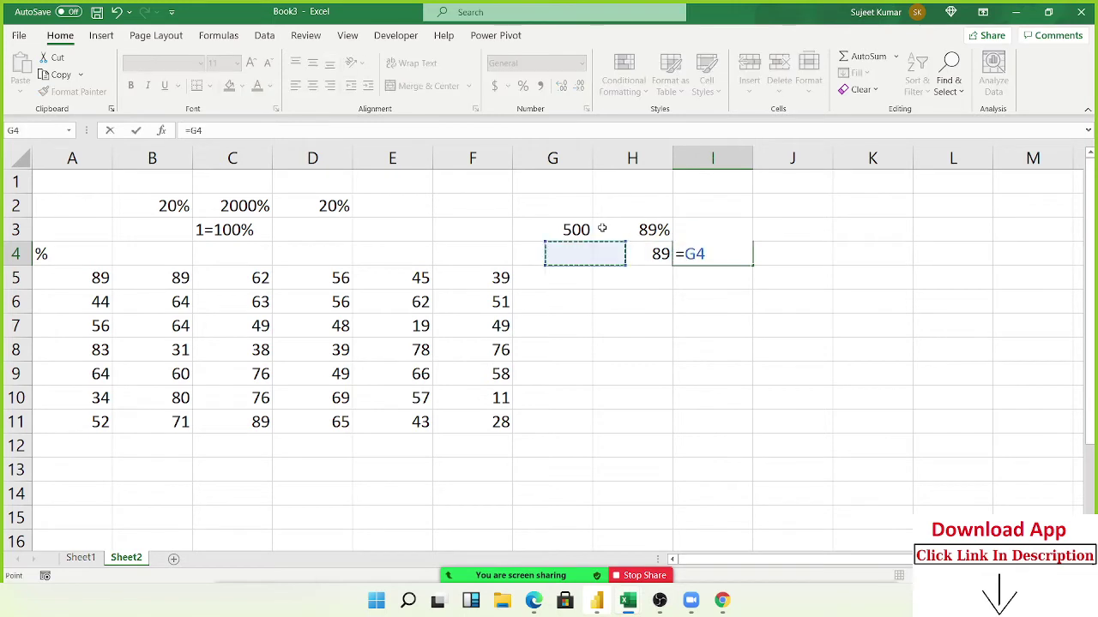
key("Up")
type("/")
key("BackSpace")
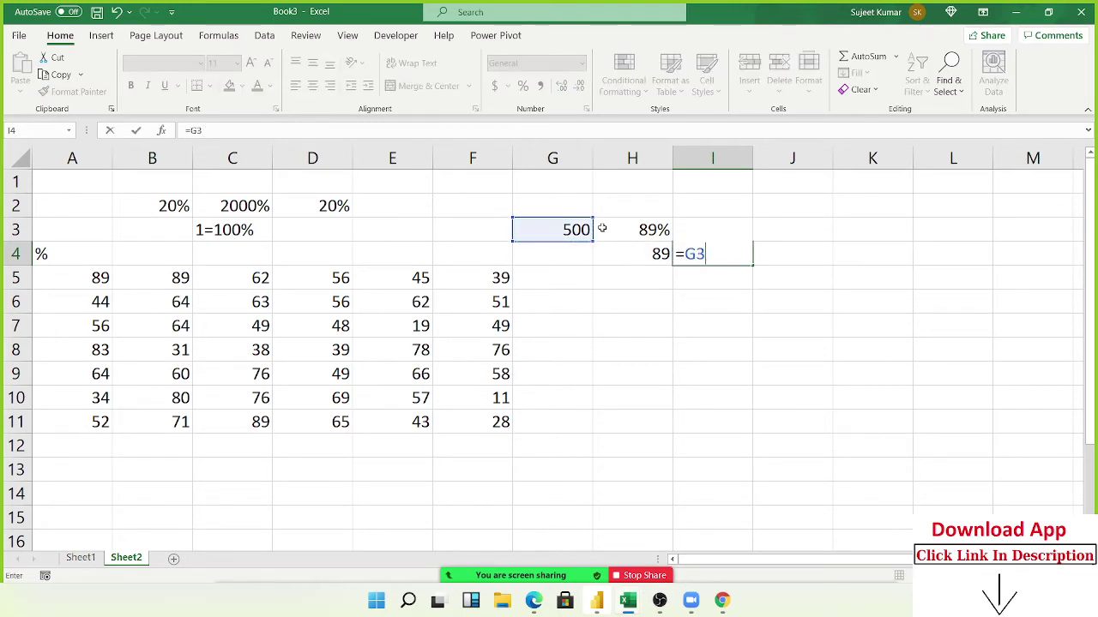
type("*")
key("Left")
key("Return")
key("Up")
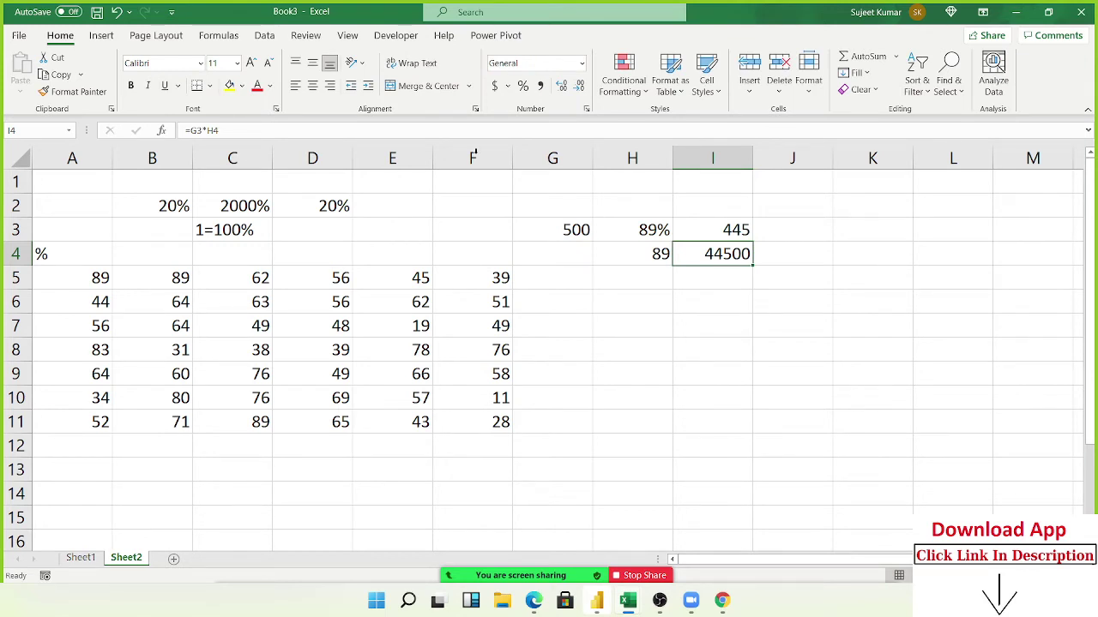
key("F2")
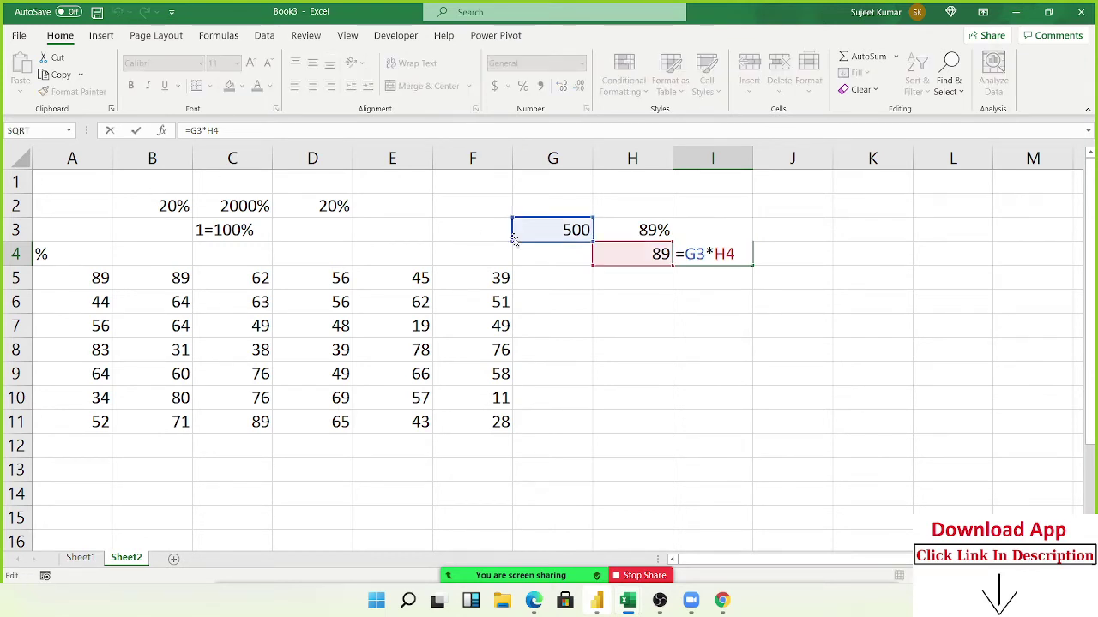
type("/100")
key("Return")
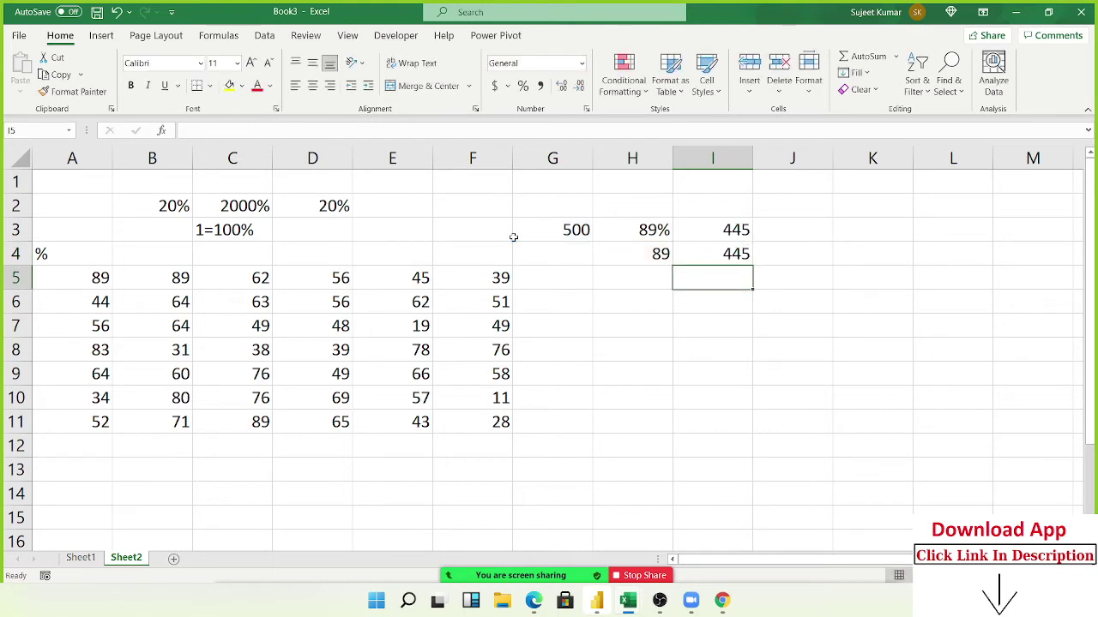
key("Up")
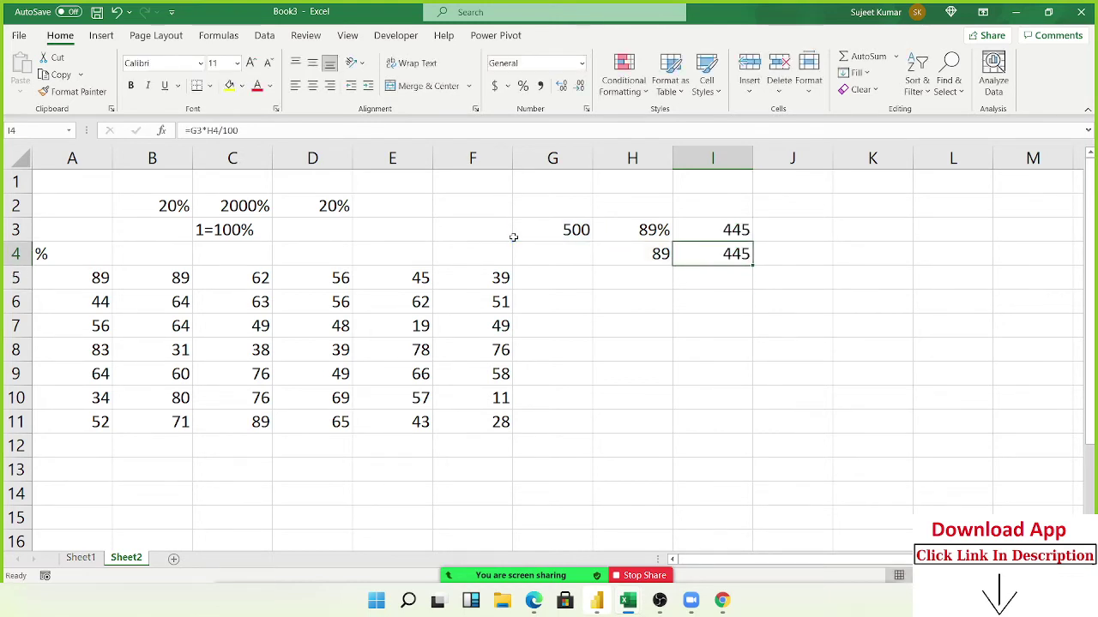
Review the formulas in I4 and I3, leaving both unchanged.
key("Left")
key("Home")
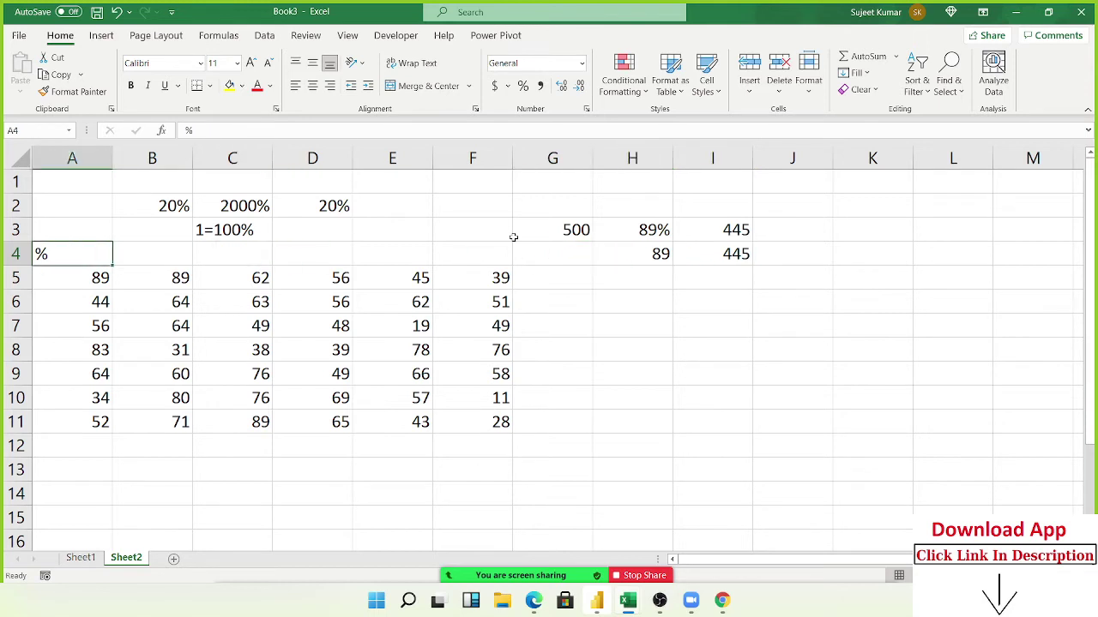
key("Down")
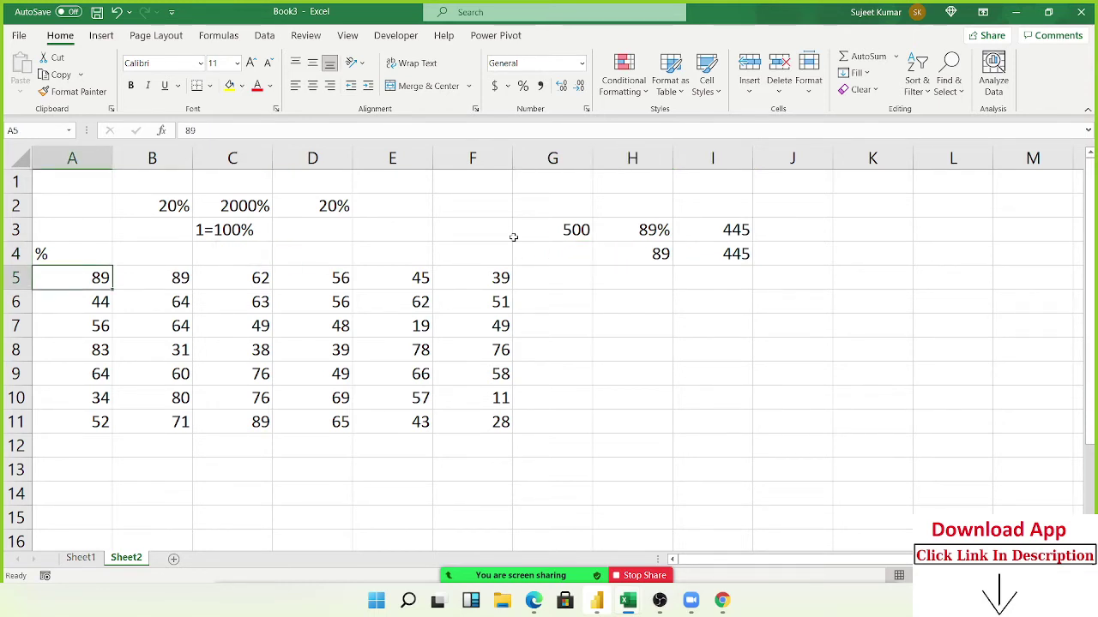
key("Up")
key("Up")
key("Up")
key("Up")
key("Right")
key("Right")
key("Right")
key("Right")
key("Down")
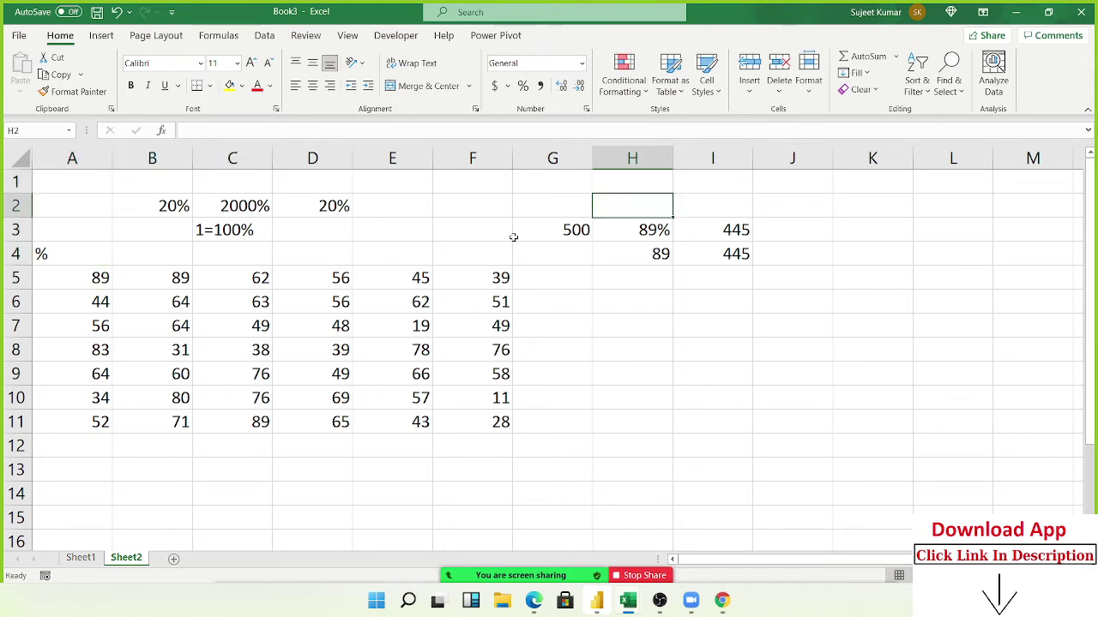
key("Down")
key("Down")
key("Right")
key("Up")
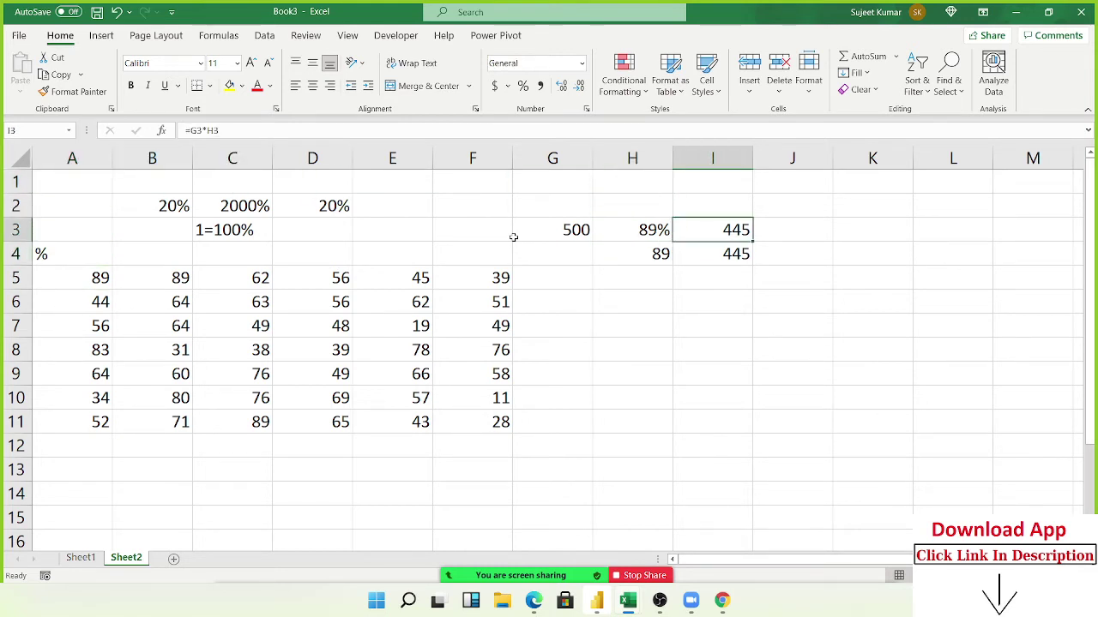
key("Down")
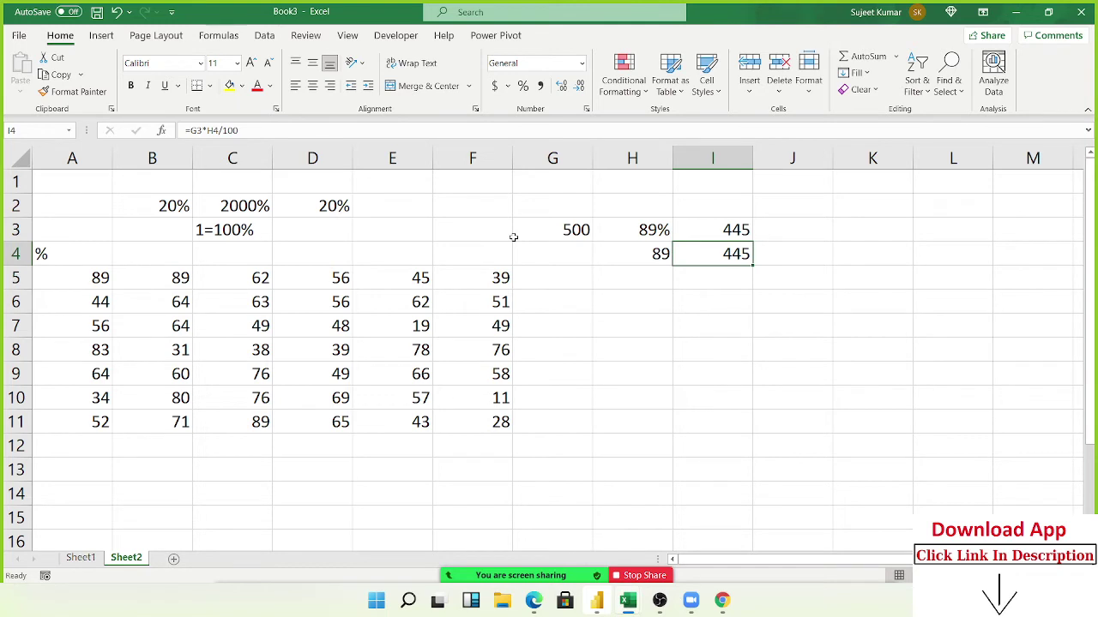
key("F2")
key("ctrl+Return")
key("Left")
key("Up")
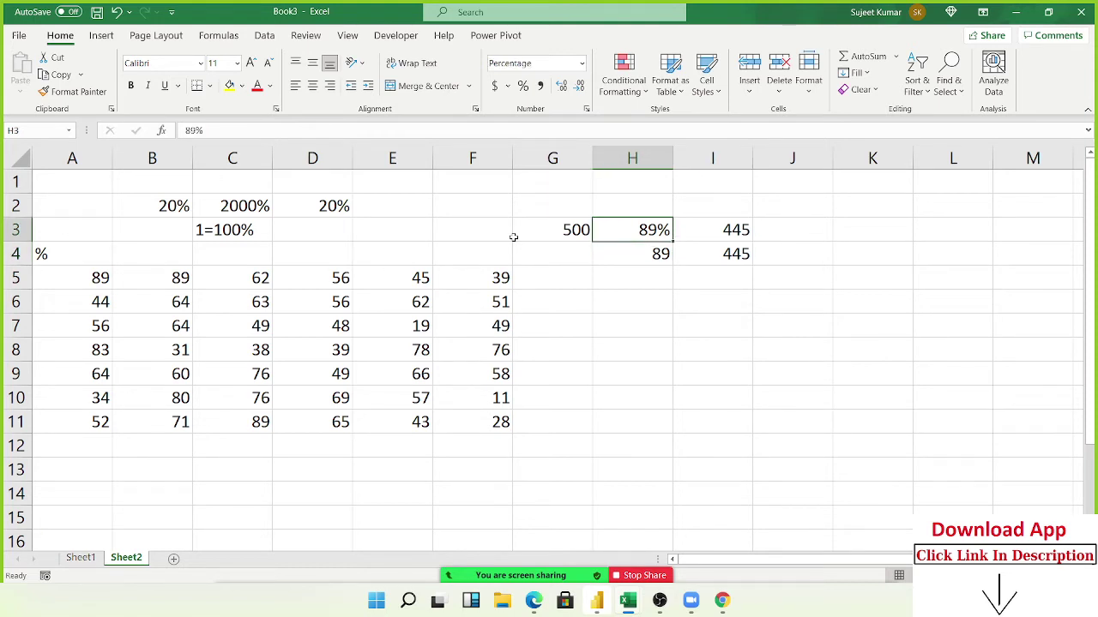
key("Down")
key("Down")
key("Down")
key("Left")
key("Left")
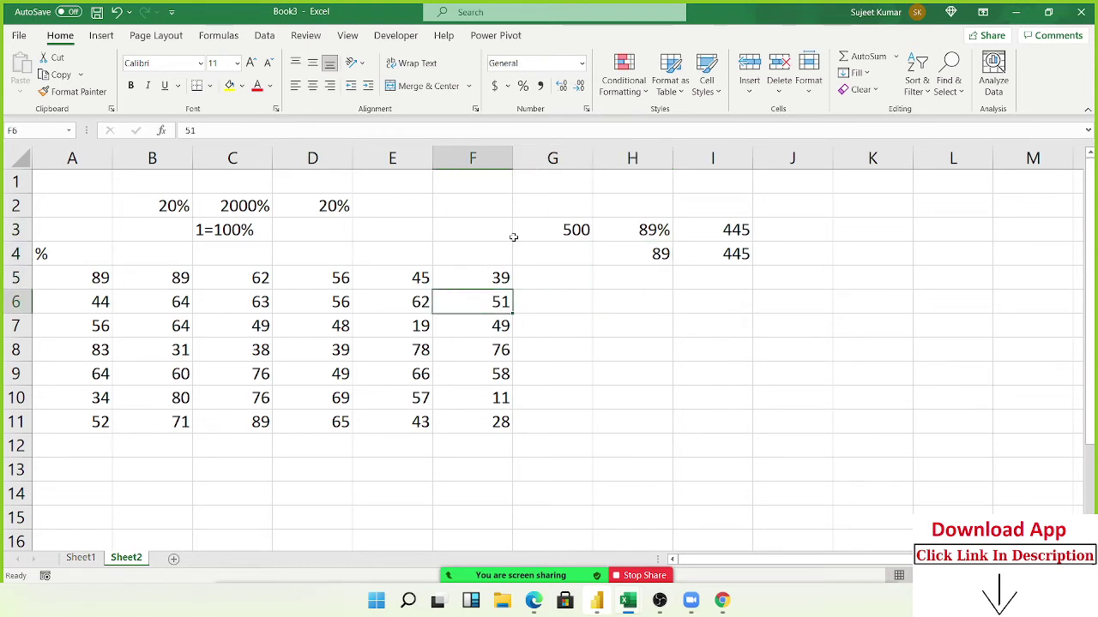
key("Right")
key("Right")
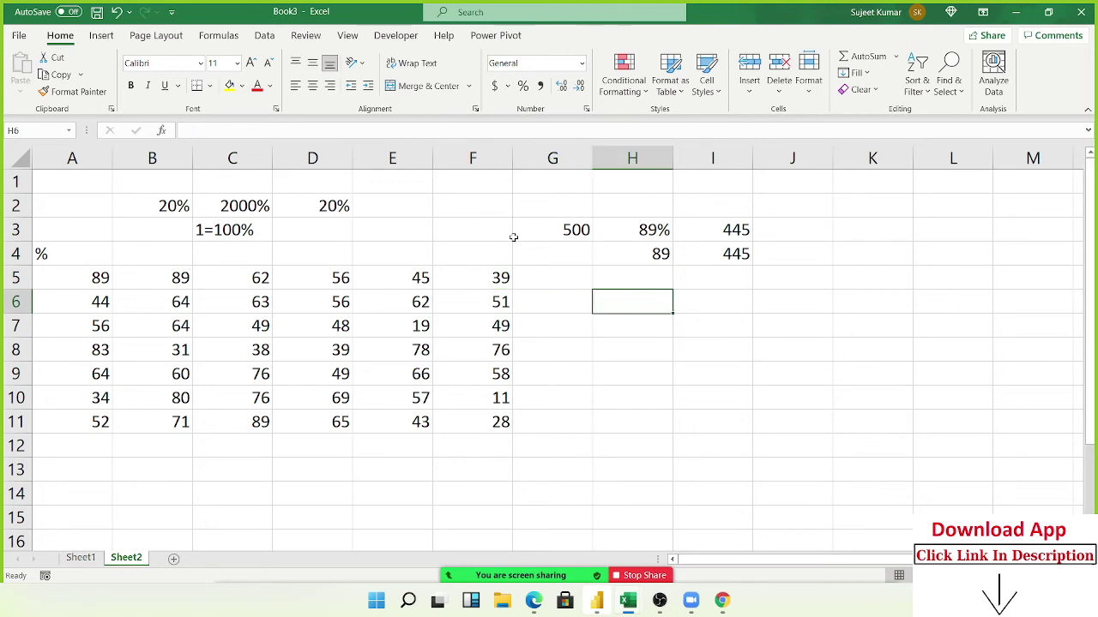
key("Right")
key("Up")
key("Up")
key("Up")
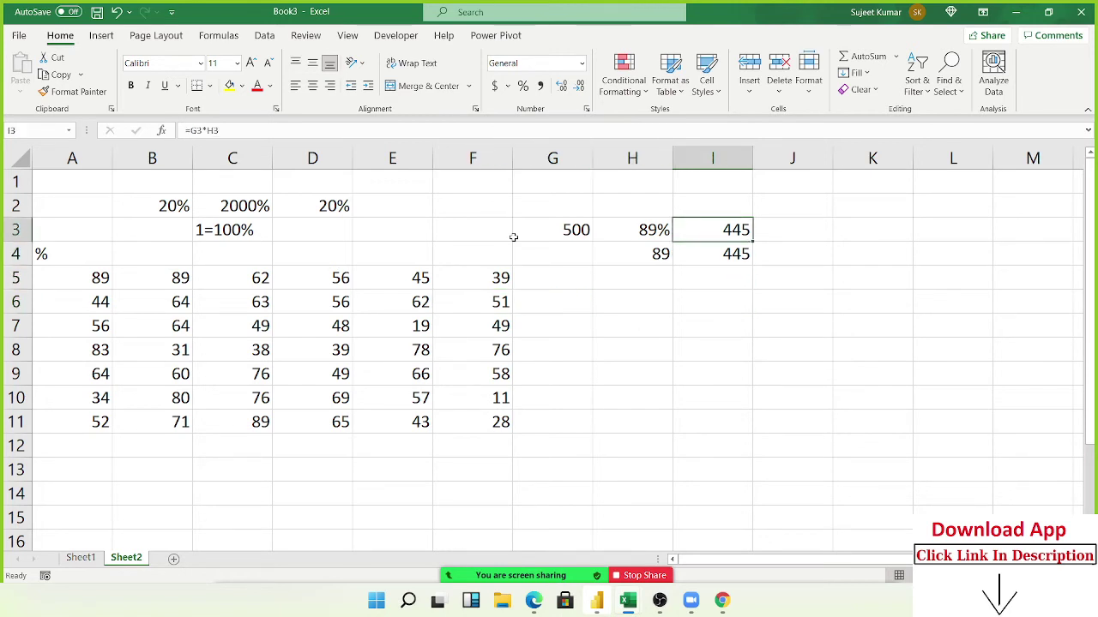
key("F2")
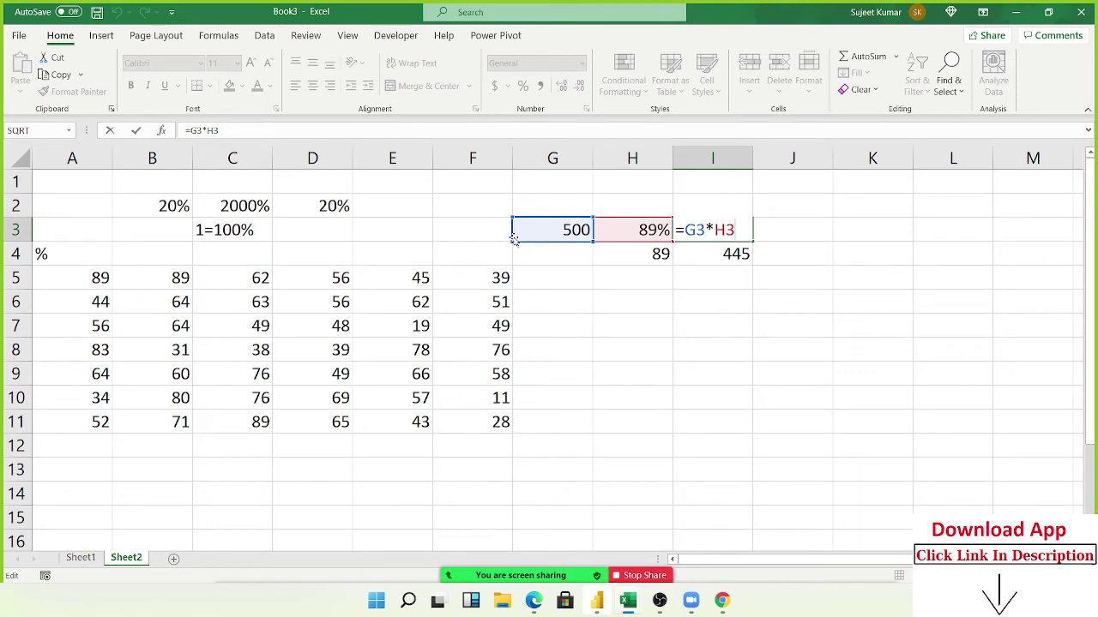
key("Escape")
Select the number grid A5:F11 starting from A5.
key("Down")
key("Down")
key("Down")
key("Left")
key("Left")
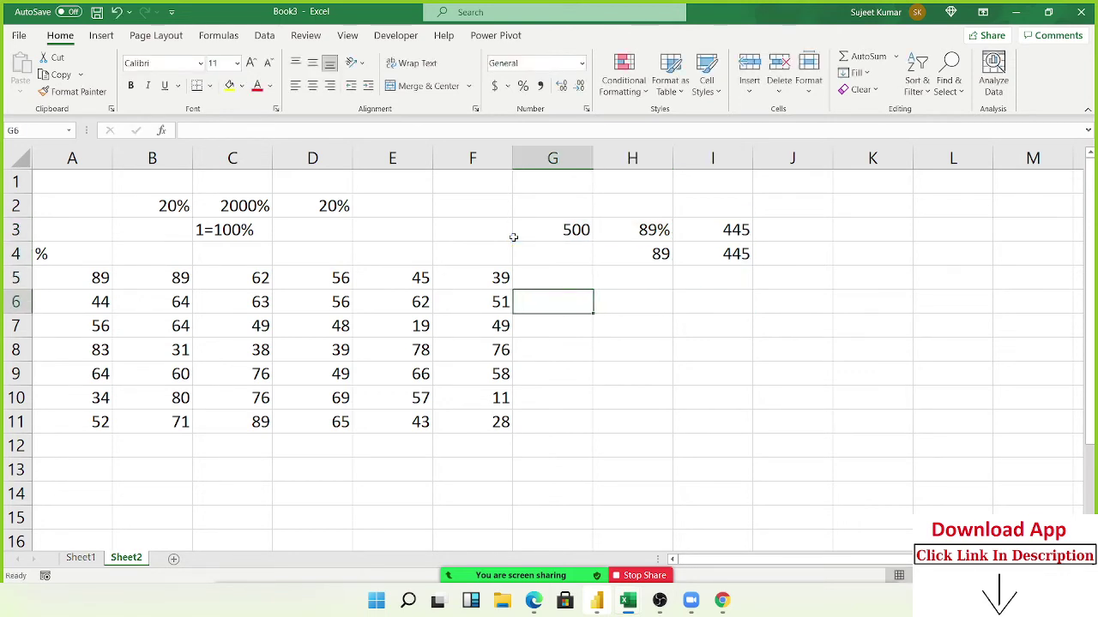
key("Left")
key("Left")
key("Left")
key("Left")
key("Left")
key("Up")
key("ctrl+shift+Right")
key("ctrl+shift+Down")
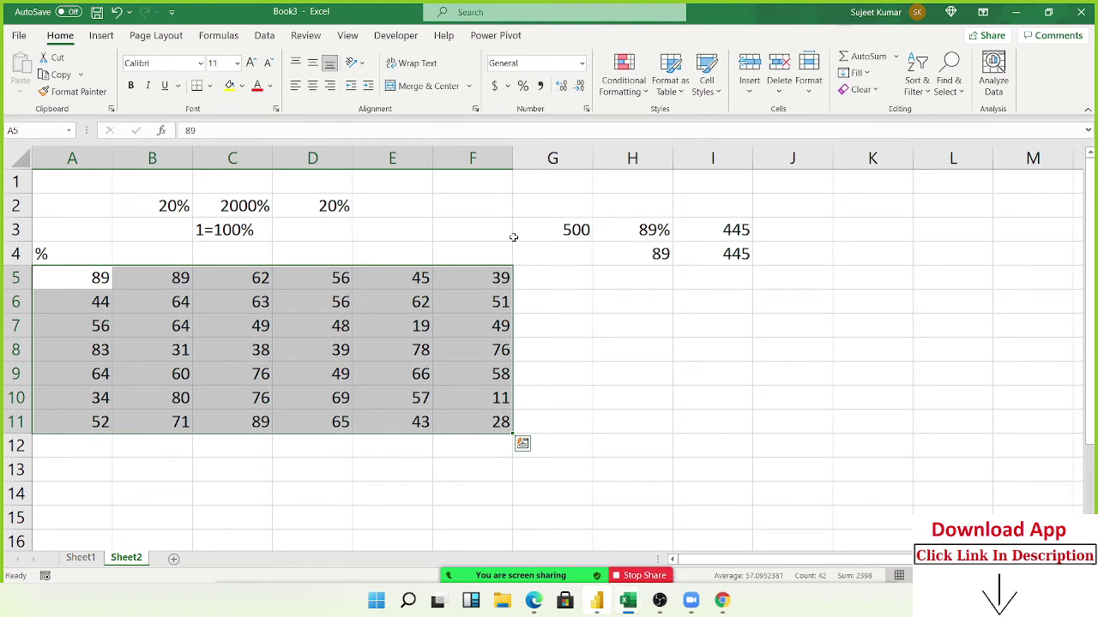
Test Percent Style on the grid, undo it, and retype A5 as 0.89.
left_click(522, 86)
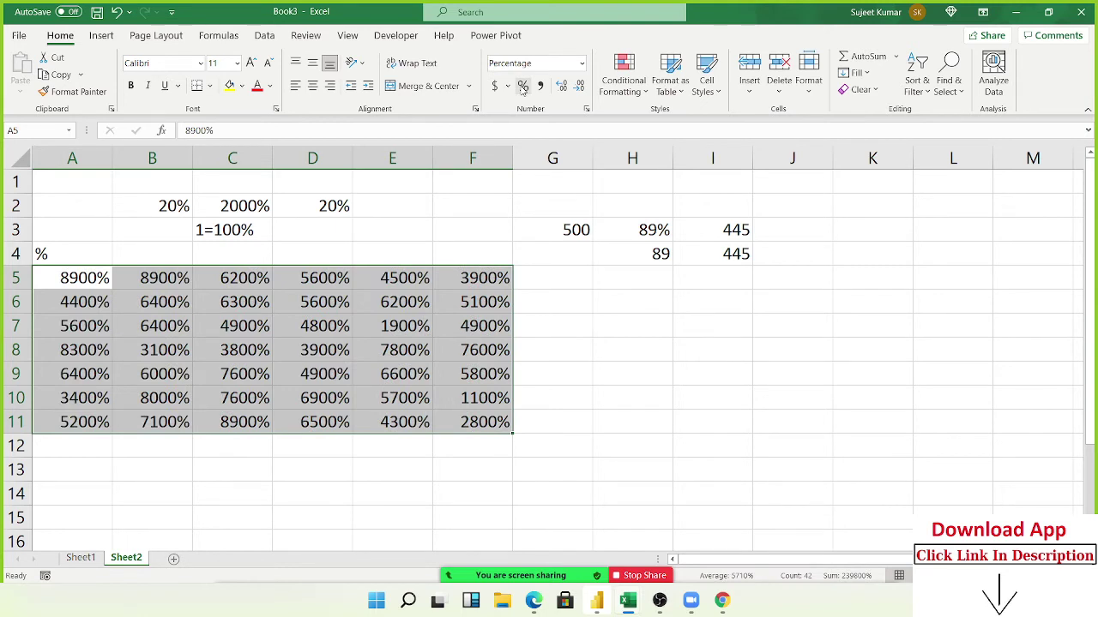
key("ctrl+z")
left_click(91, 280)
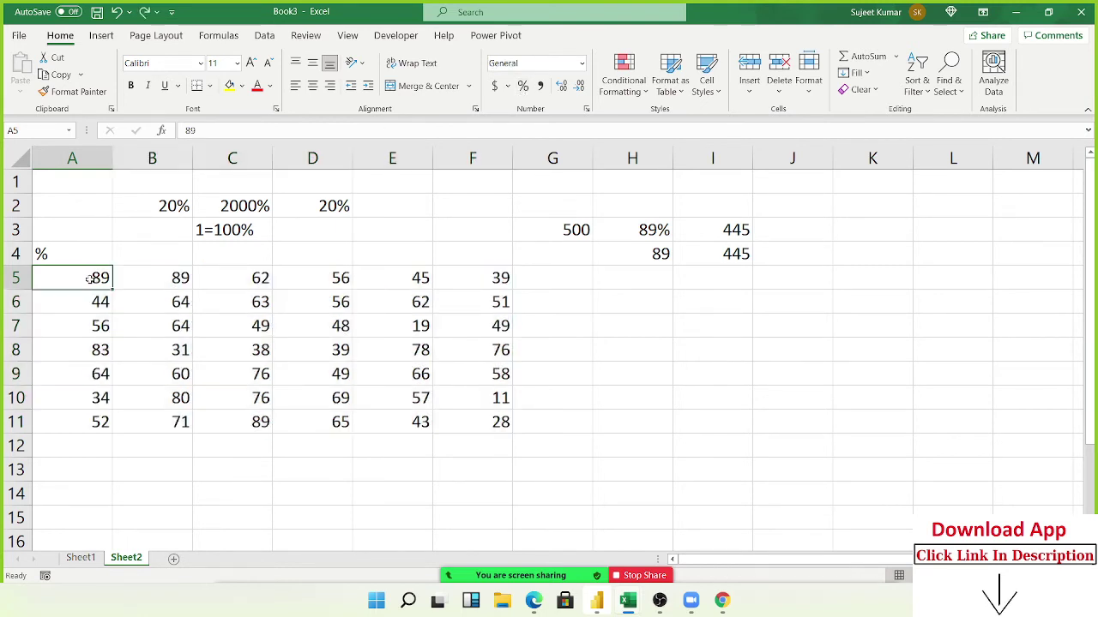
type("089")
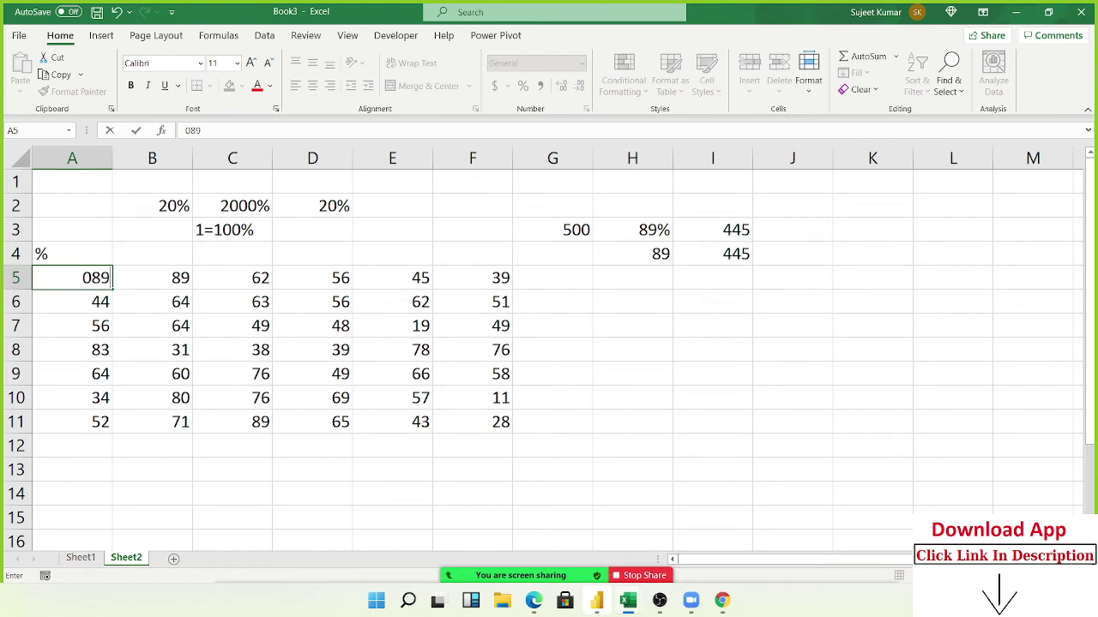
key("BackSpace")
key("BackSpace")
key("BackSpace")
type("8")
type(".")
key("BackSpace")
key("BackSpace")
type("0.89")
key("Return")
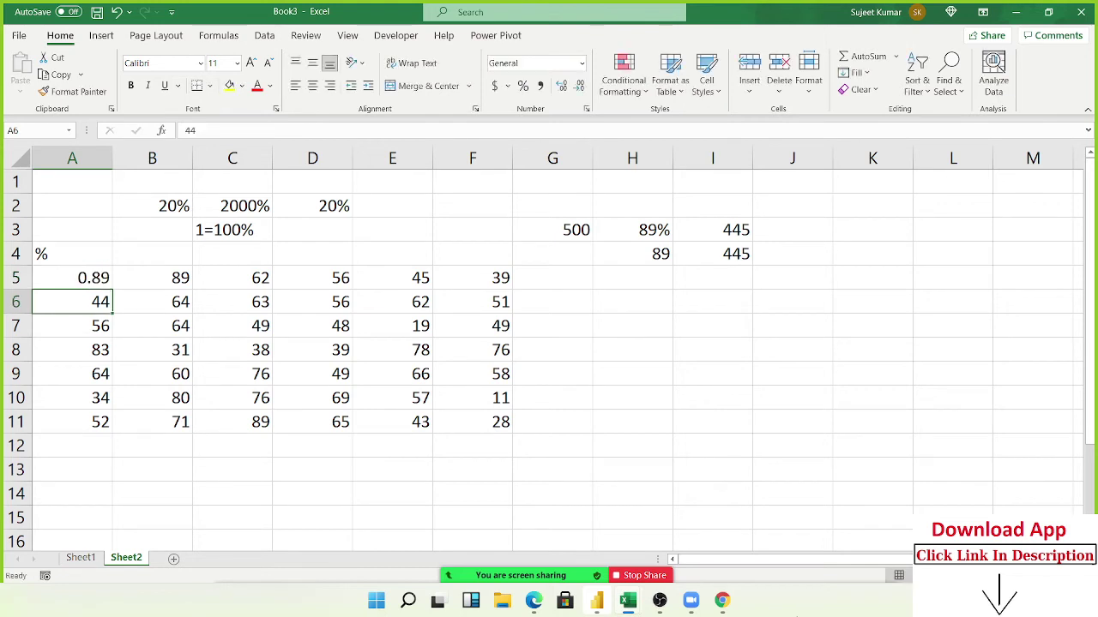
Try comma and percent styles on A5, undo back to 89, and go to Sheet1.
left_click(72, 278)
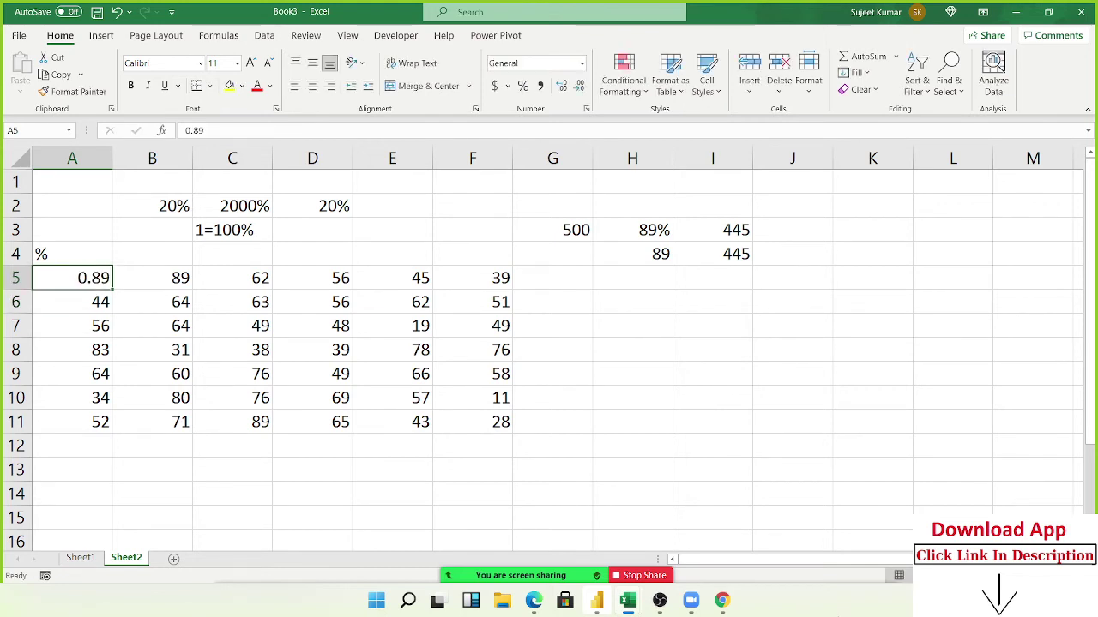
left_click(540, 86)
left_click(523, 85)
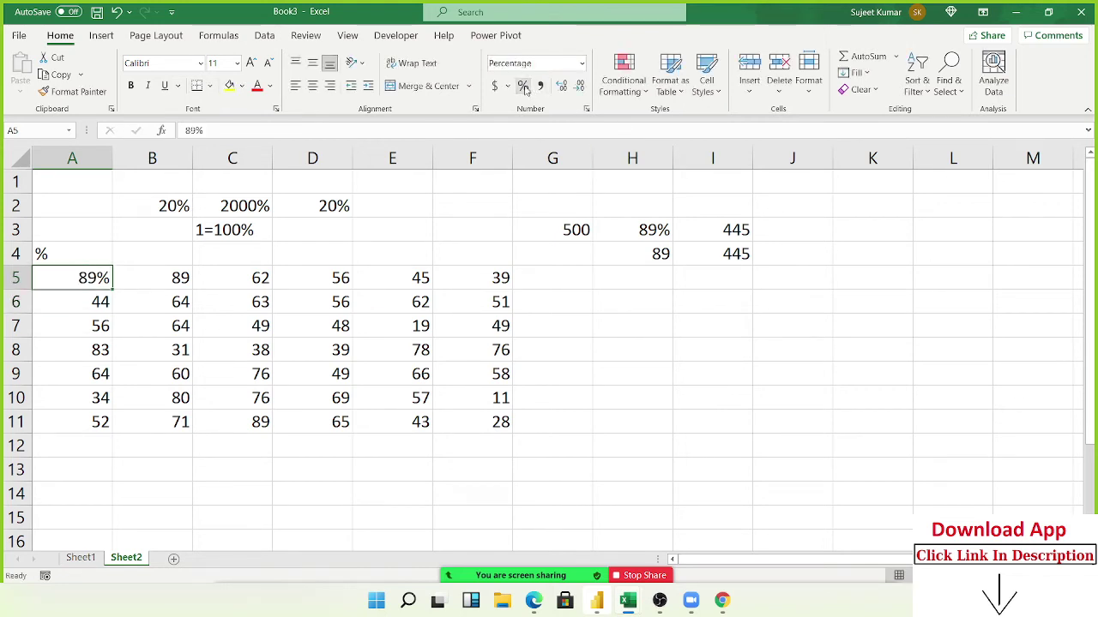
key("ctrl+z")
key("ctrl+z")
key("ctrl+z")
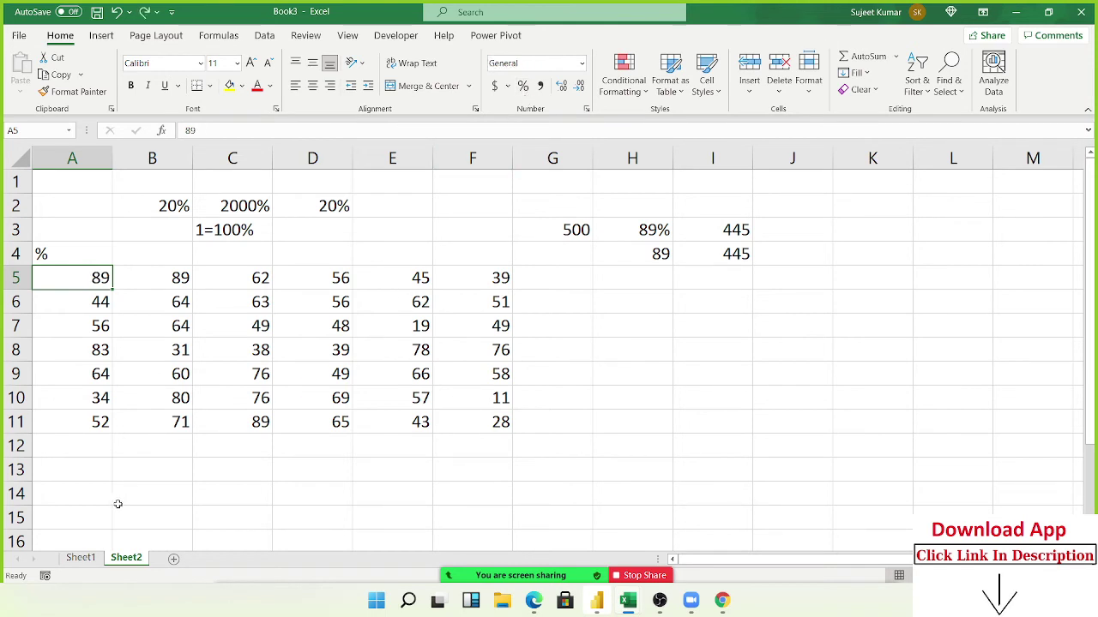
left_click(85, 557)
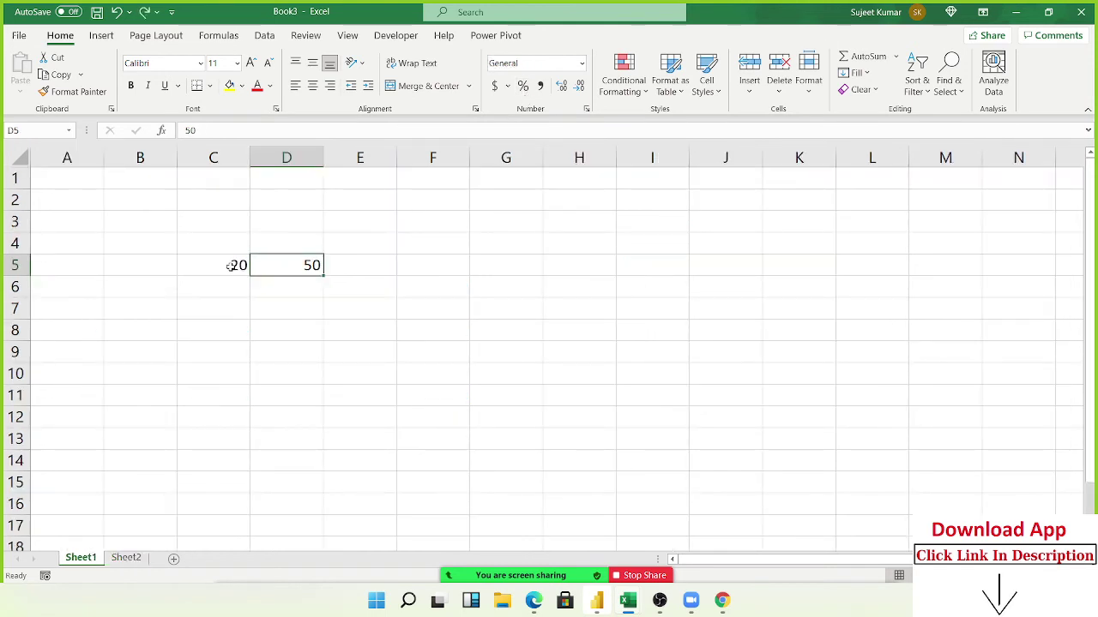
On Sheet2, enter 100 in I7 and copy it.
left_click(126, 558)
left_click(686, 328)
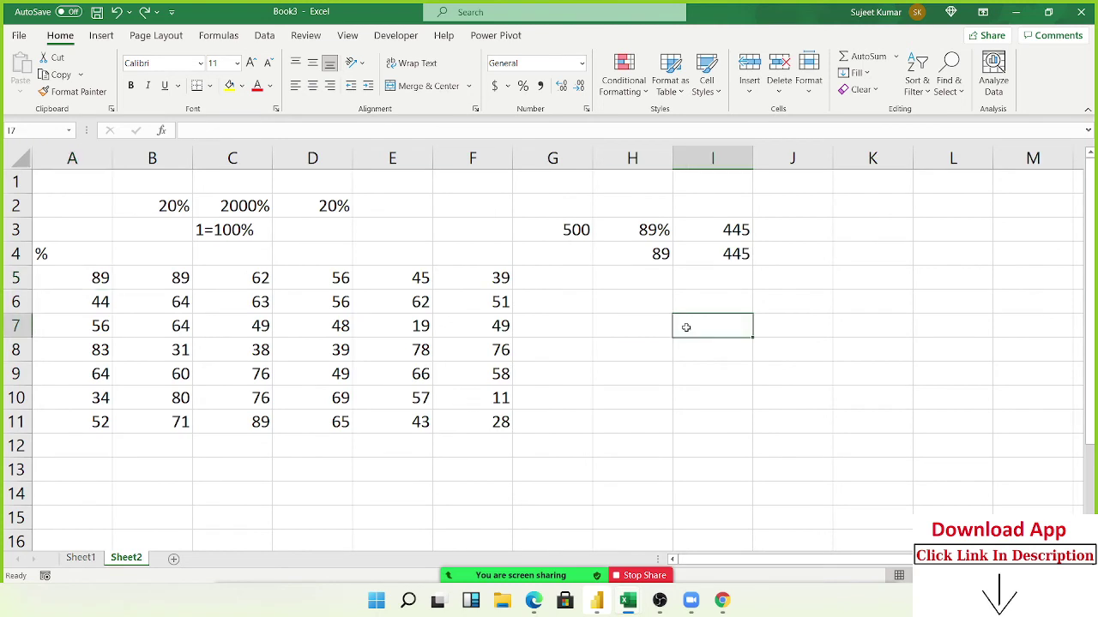
type("100")
key("Return")
left_click(686, 327)
key("ctrl+c")
Paste Special Divide the 100 onto A5:F11, then apply Percent Style.
mouse_move(81, 276)
left_mouse_down()
mouse_move(417, 372)
mouse_move(461, 417)
left_mouse_up()
right_click(434, 346)
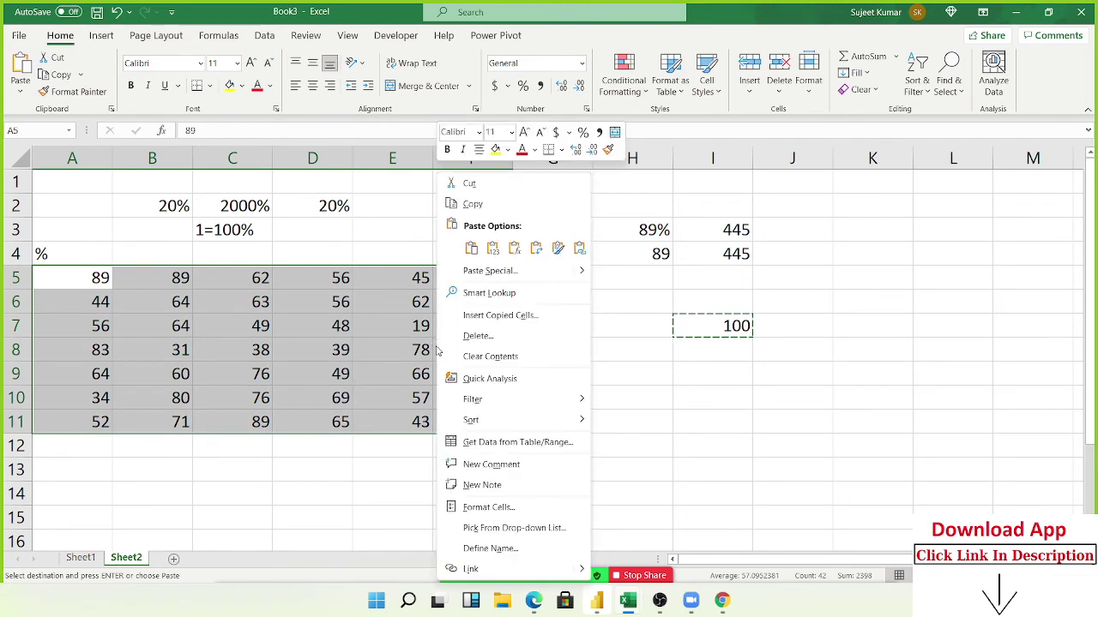
left_click(489, 270)
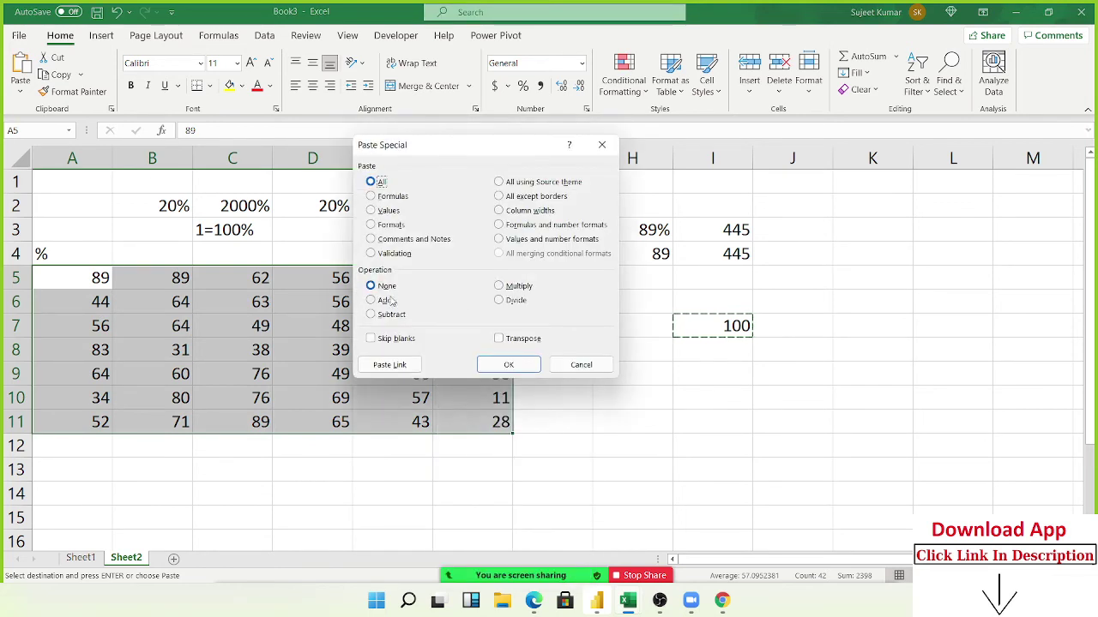
left_click(499, 300)
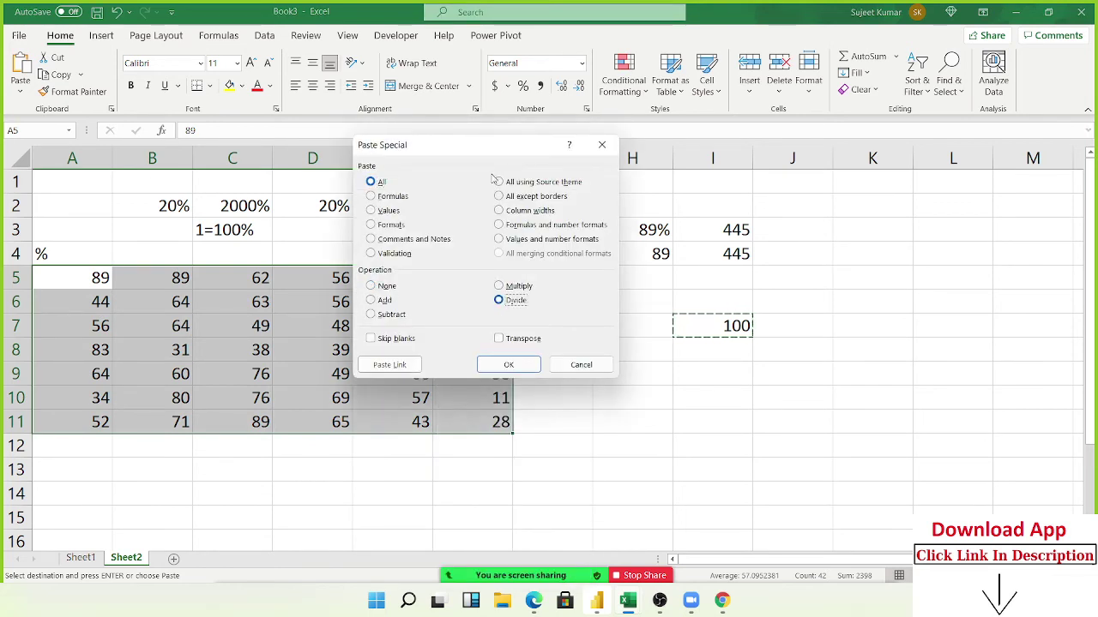
left_click(509, 364)
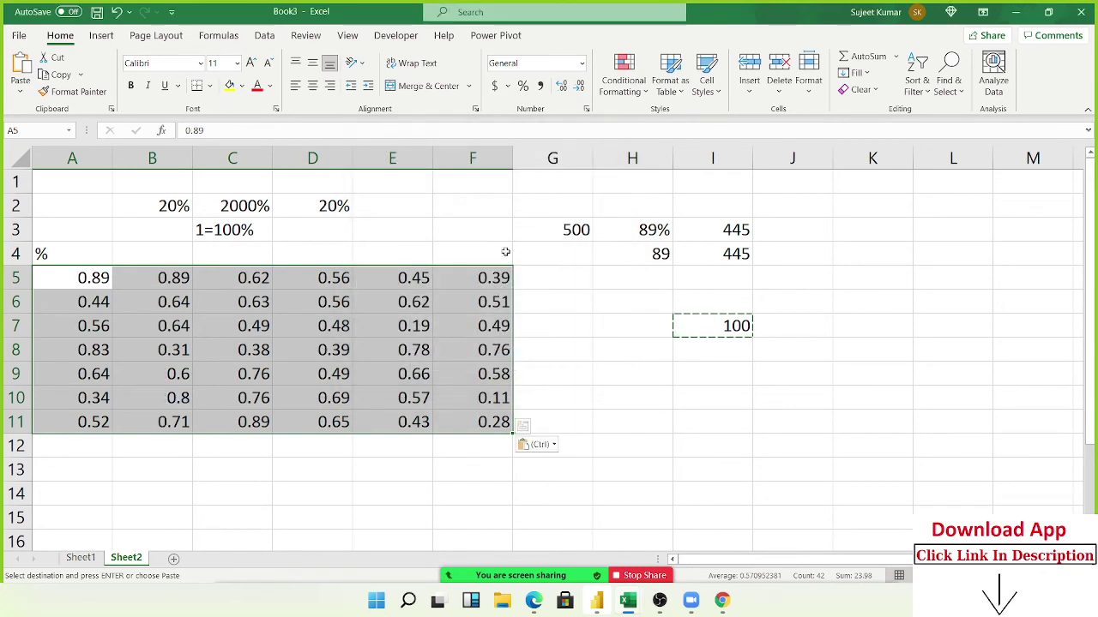
left_click(522, 87)
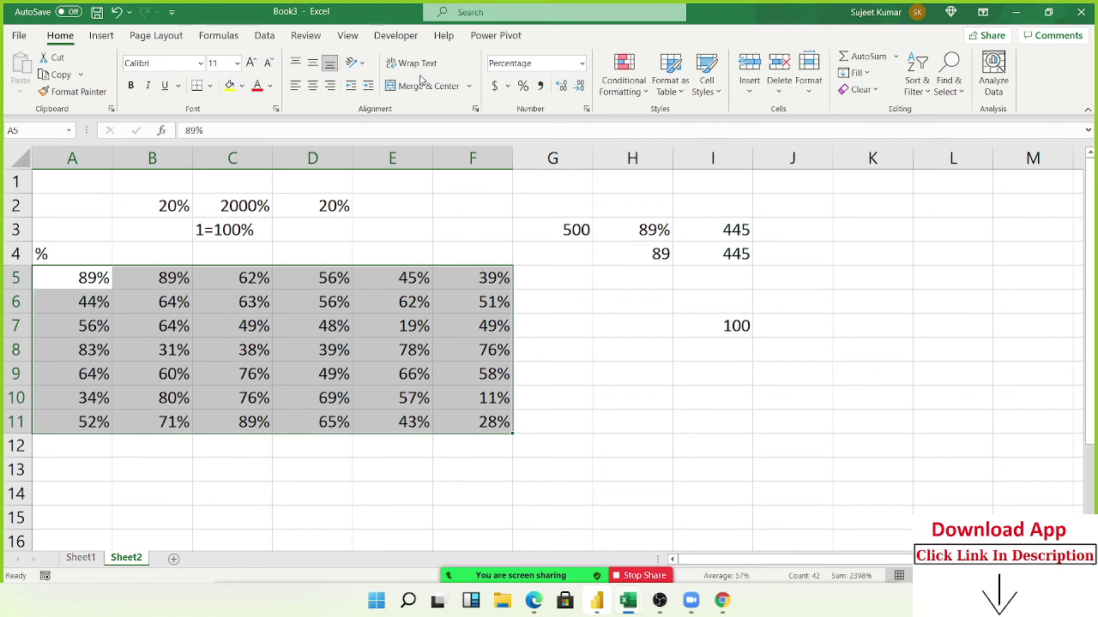
Check the percentage value in D7, then return to Sheet1.
left_click(342, 331)
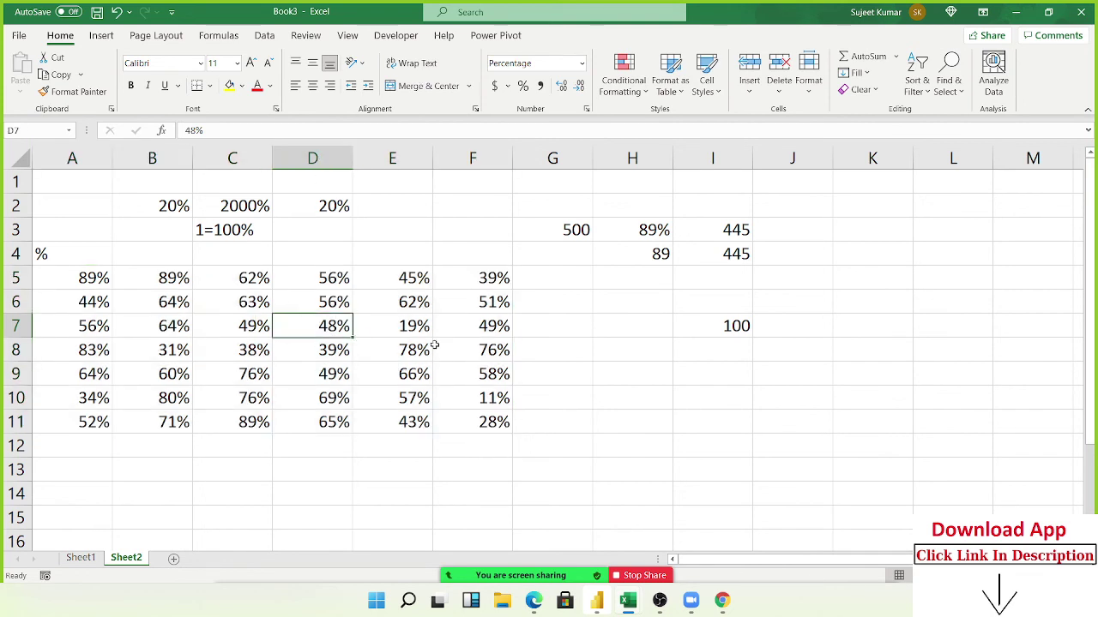
left_click(82, 557)
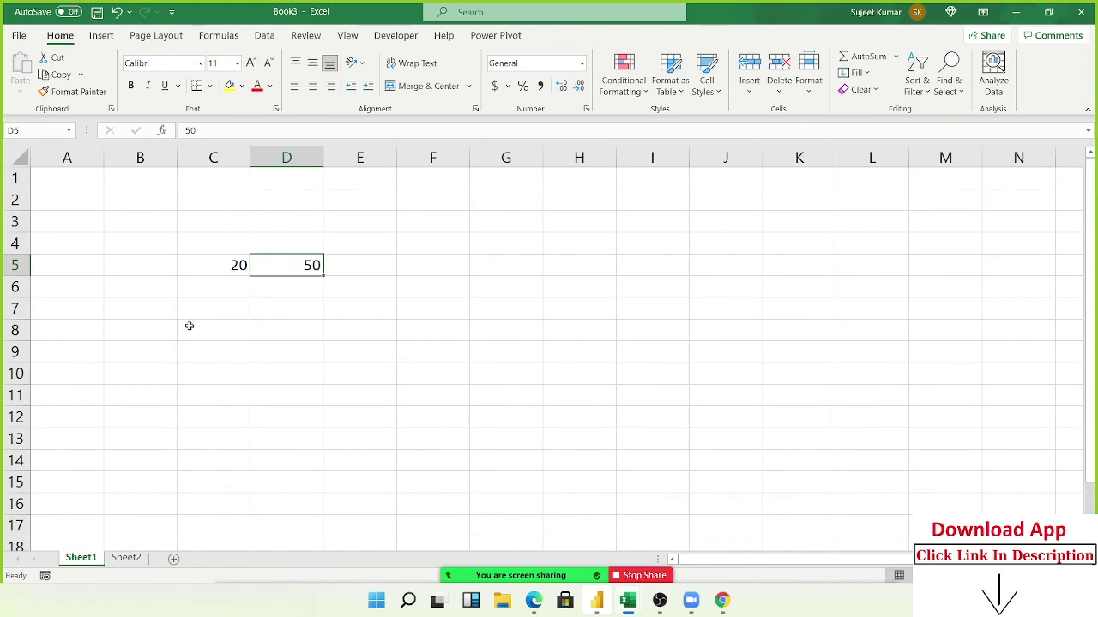
Select C4:E7 on Sheet1, then on Sheet2 select I7 and the A1:J11 data area.
left_click(229, 250)
left_click_drag(239, 265, 321, 299)
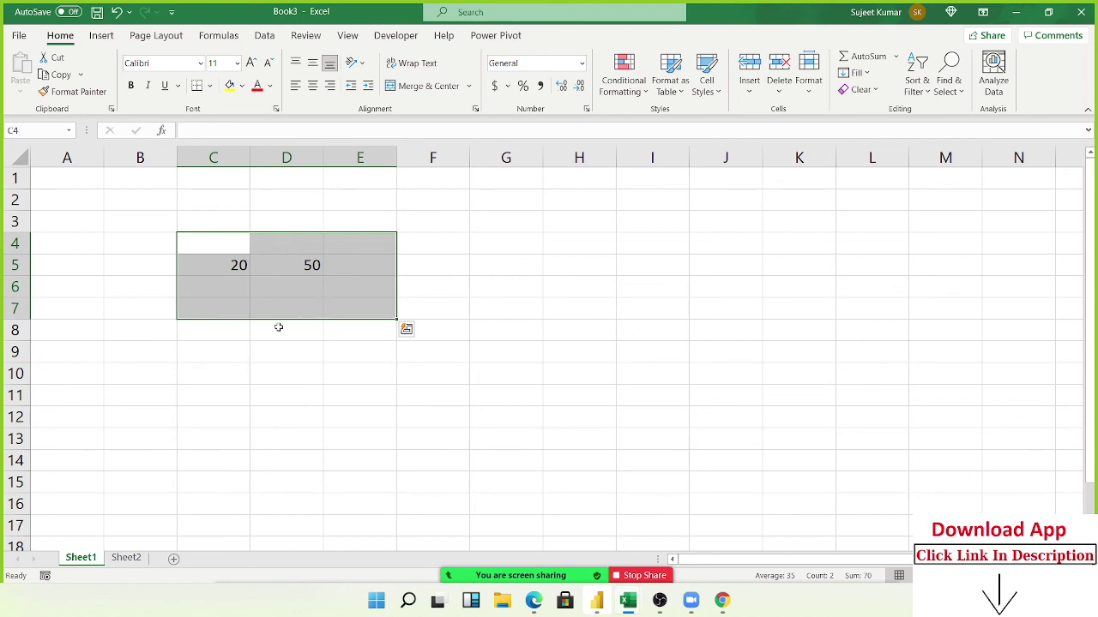
left_click(126, 558)
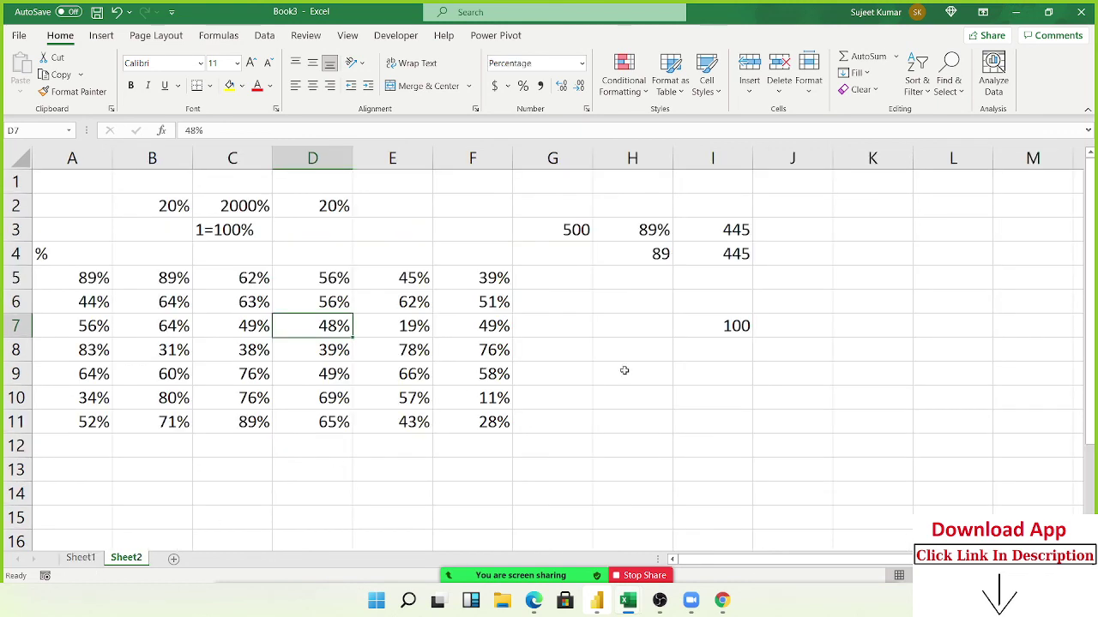
left_click(710, 327)
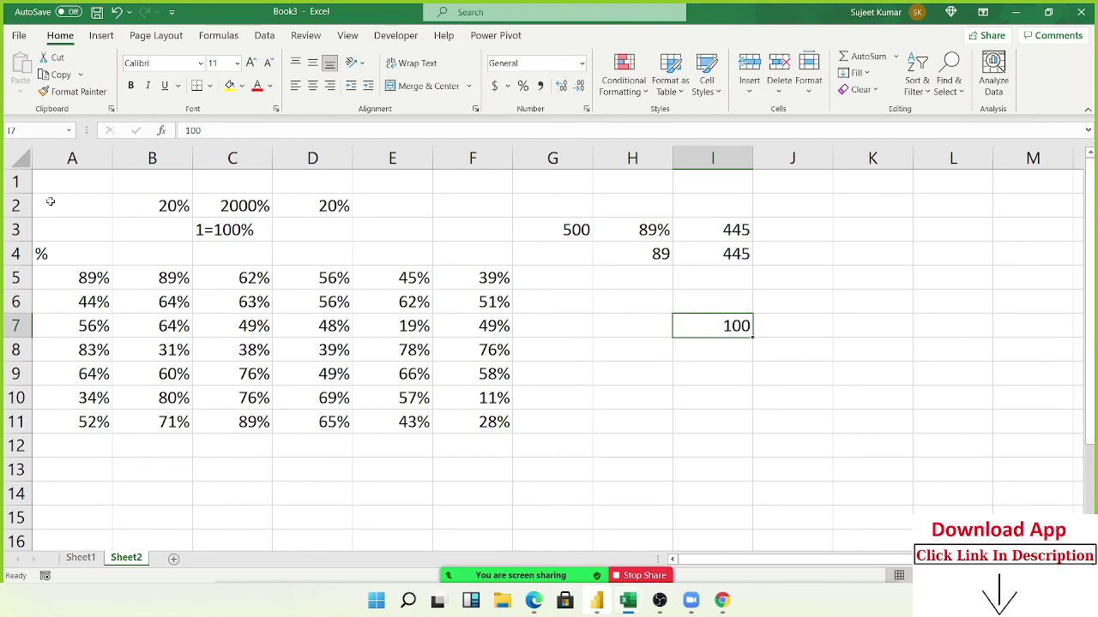
mouse_move(58, 182)
left_mouse_down()
mouse_move(798, 403)
mouse_move(806, 427)
left_mouse_up()
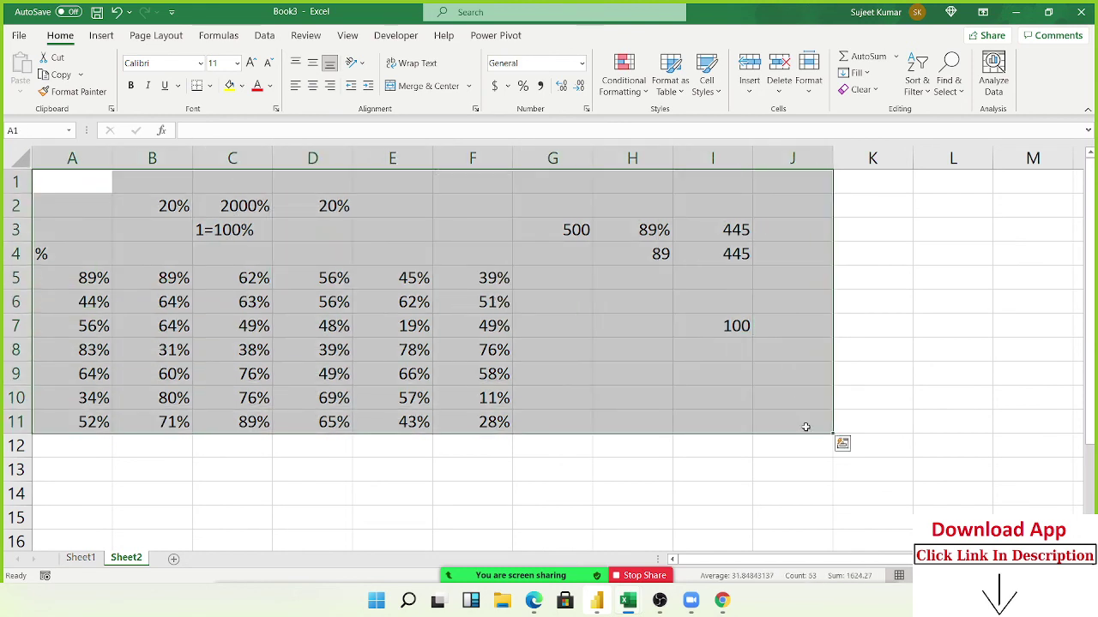